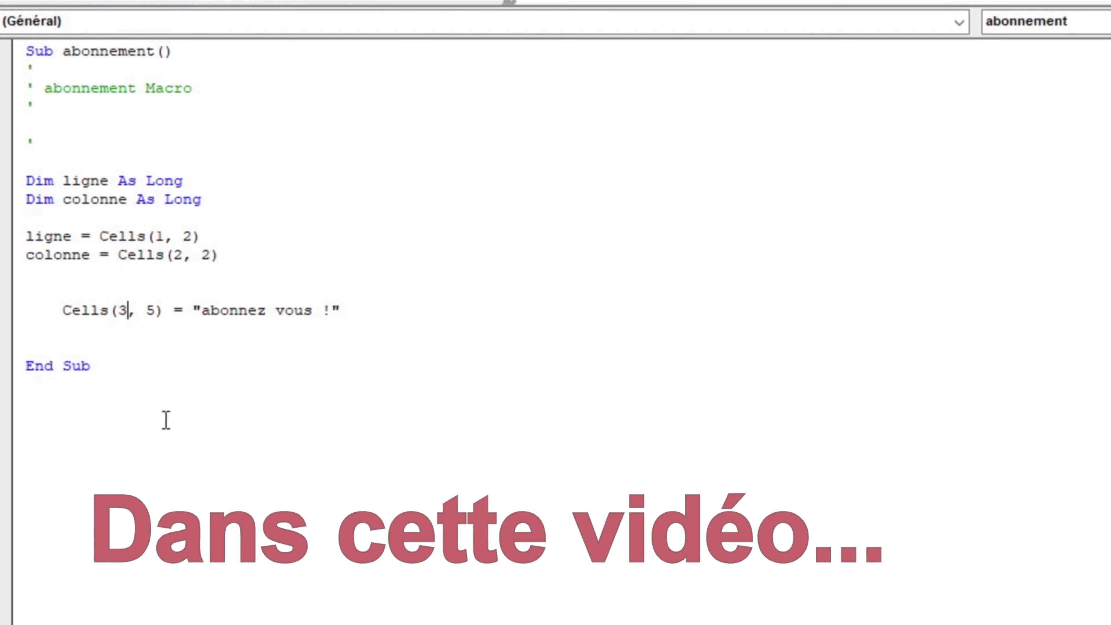
- In the Cells(3, 5) statement, replace 3 with ligne and 5 with colonne
key(BackSpace)
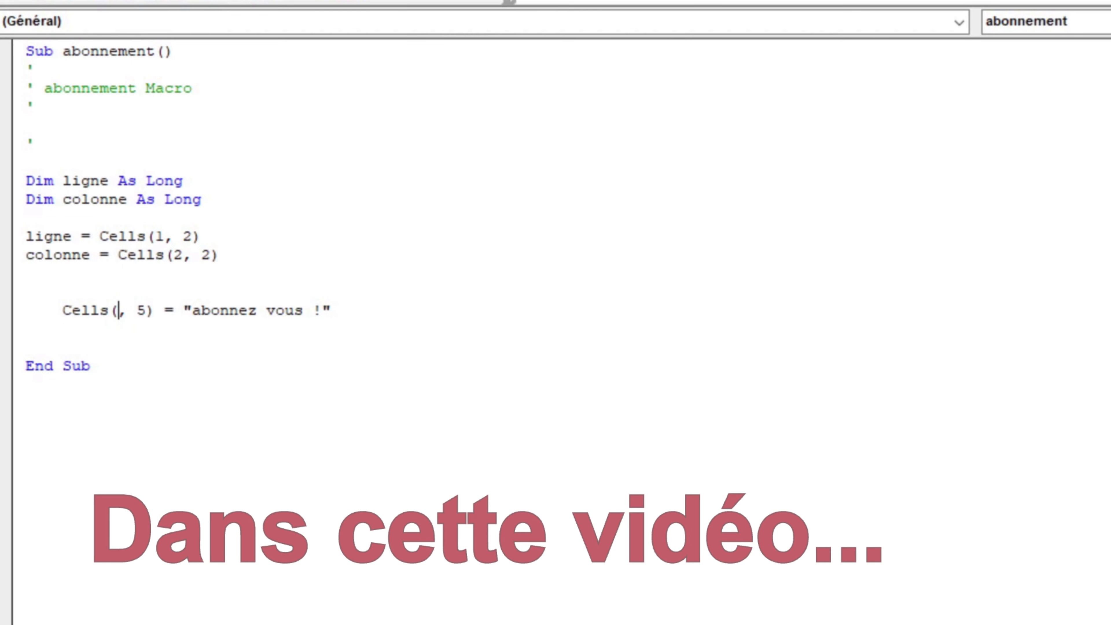
text(ligne)
click(193, 310)
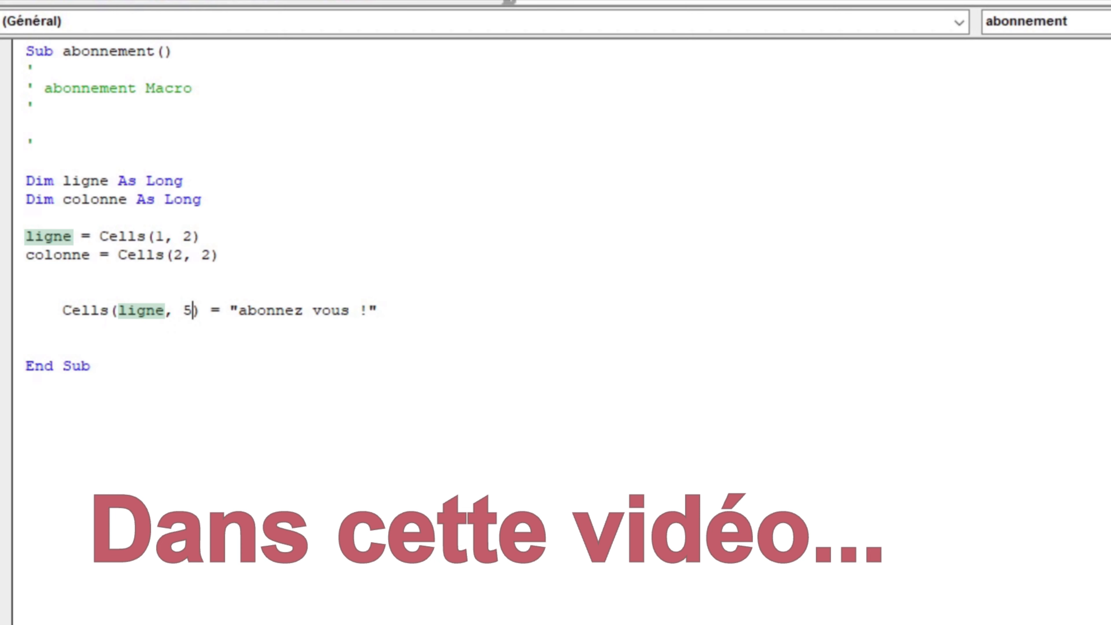
key(BackSpace)
text(col)
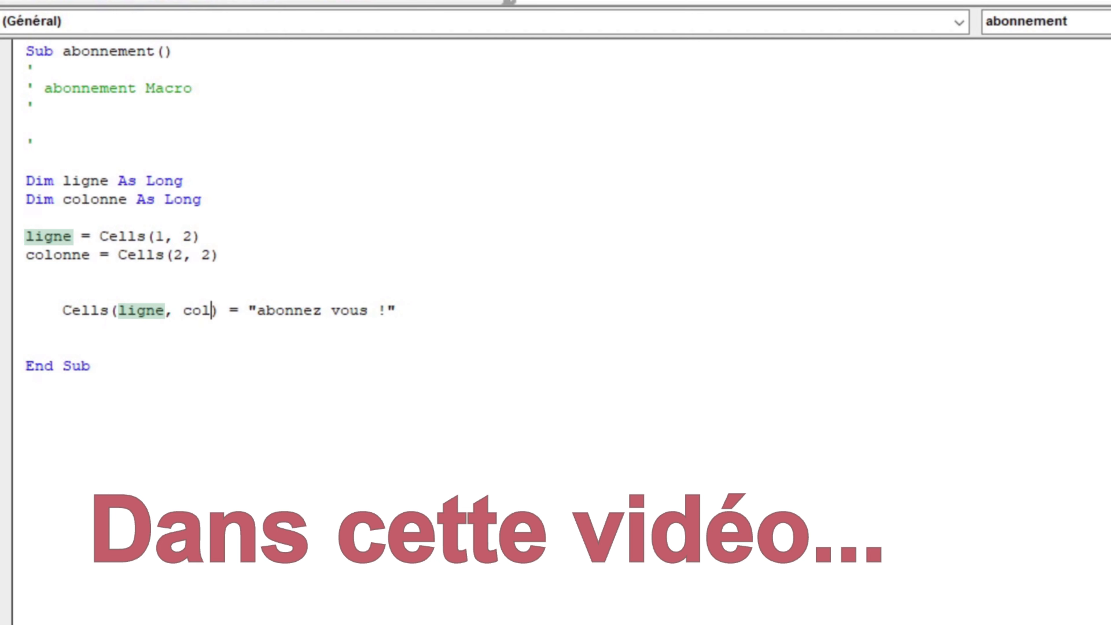
text(onne)
click(27, 328)
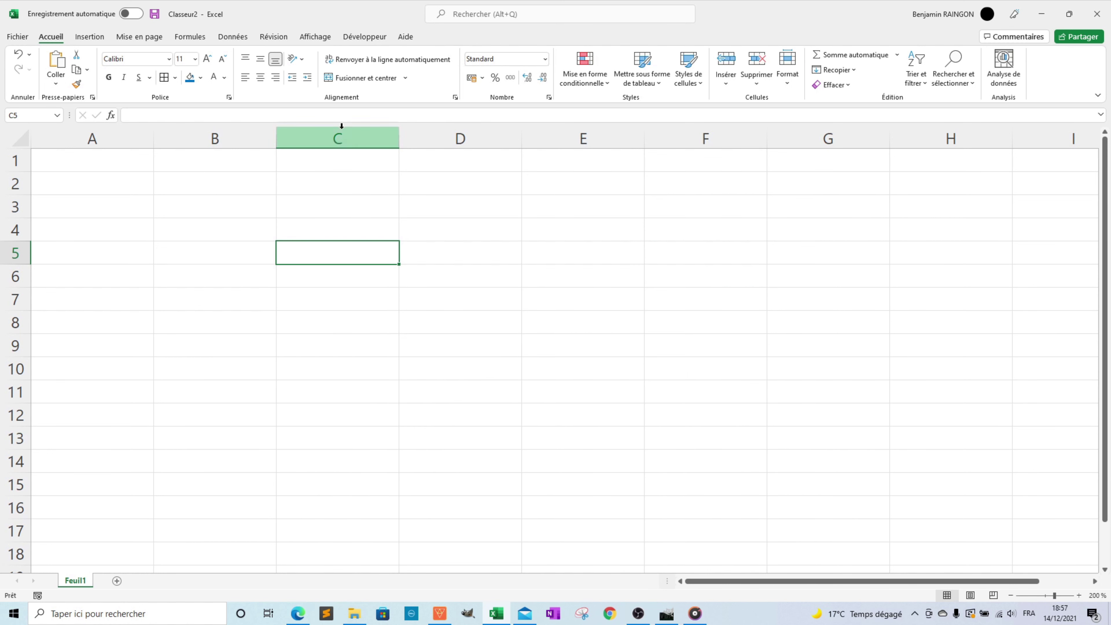
- Start recording a new macro named NommerCellule from the Développeur tab
click(365, 36)
click(113, 55)
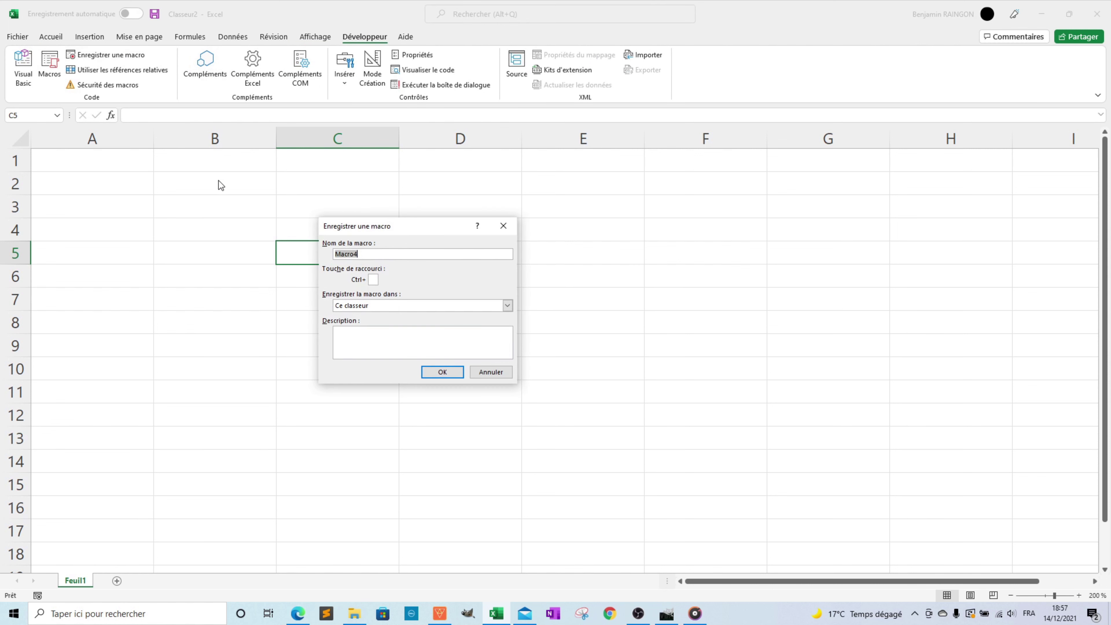
text(NommerCellule)
key(Return)
- Enter 'abonnez vous !' in cell E3, then stop the macro recording
click(533, 211)
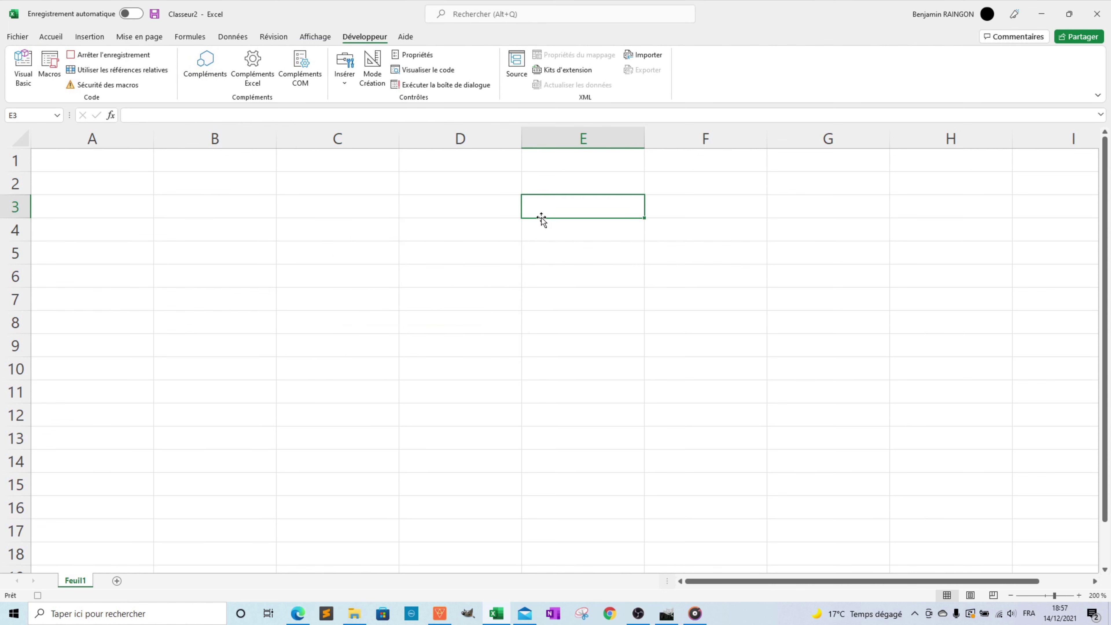
text(abonnez vous)
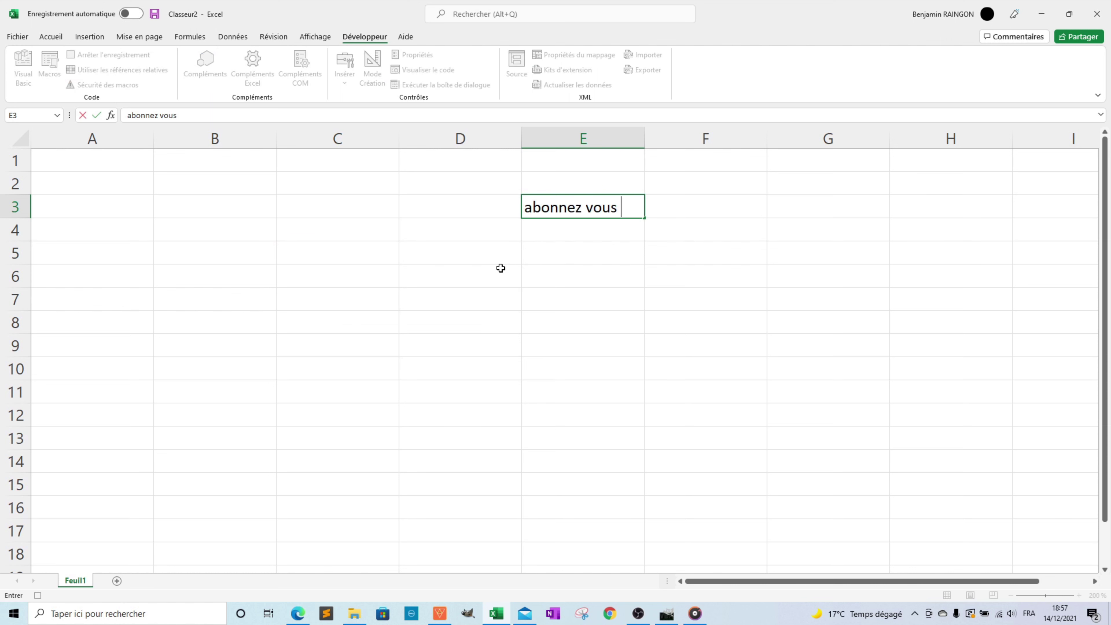
text( !)
key(Return)
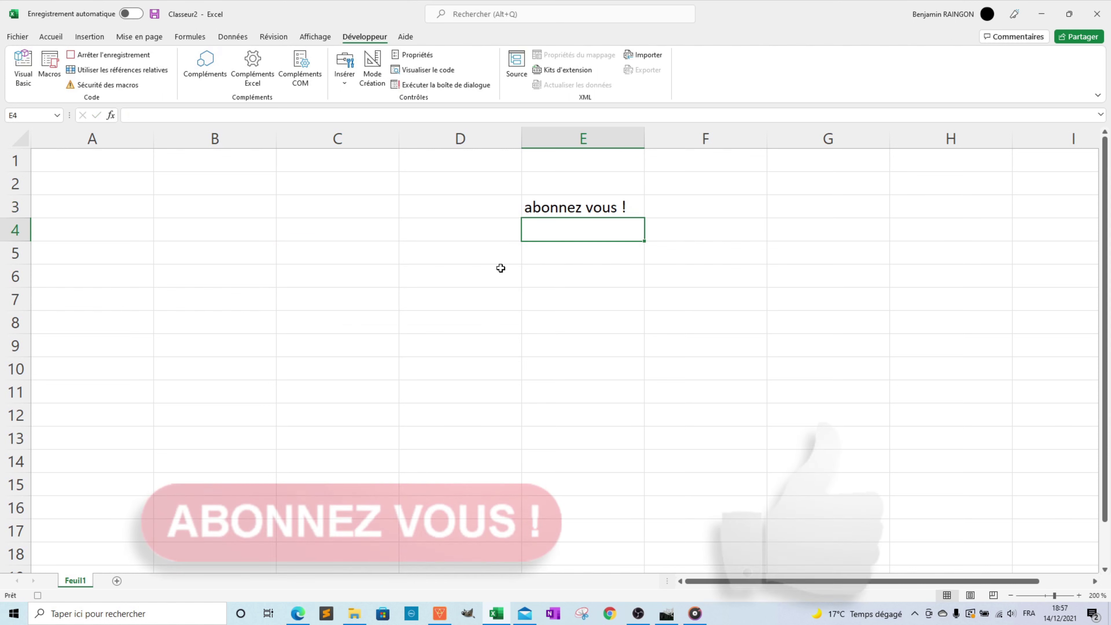
click(443, 256)
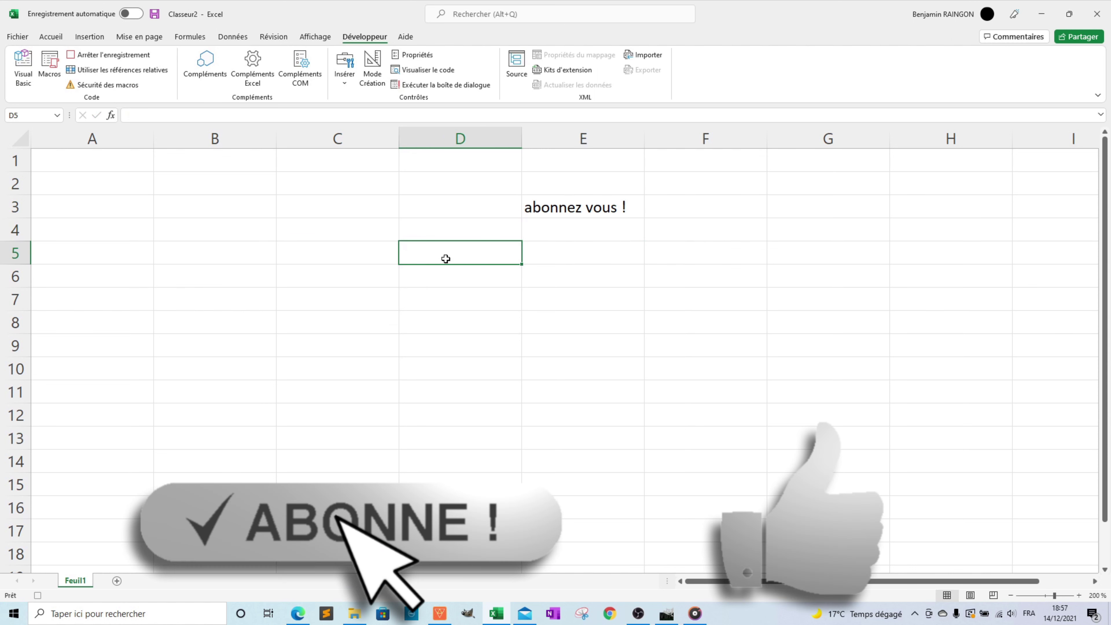
click(37, 595)
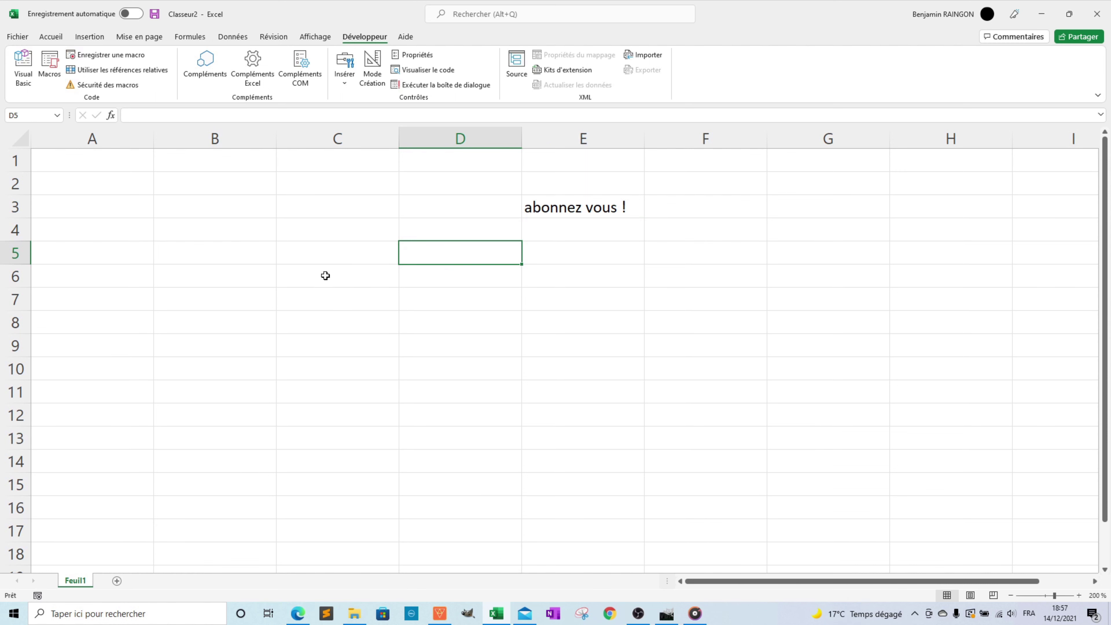
- Put all borders on A1:B2 and fill A1:A2 with blue
drag(145, 166, 192, 181)
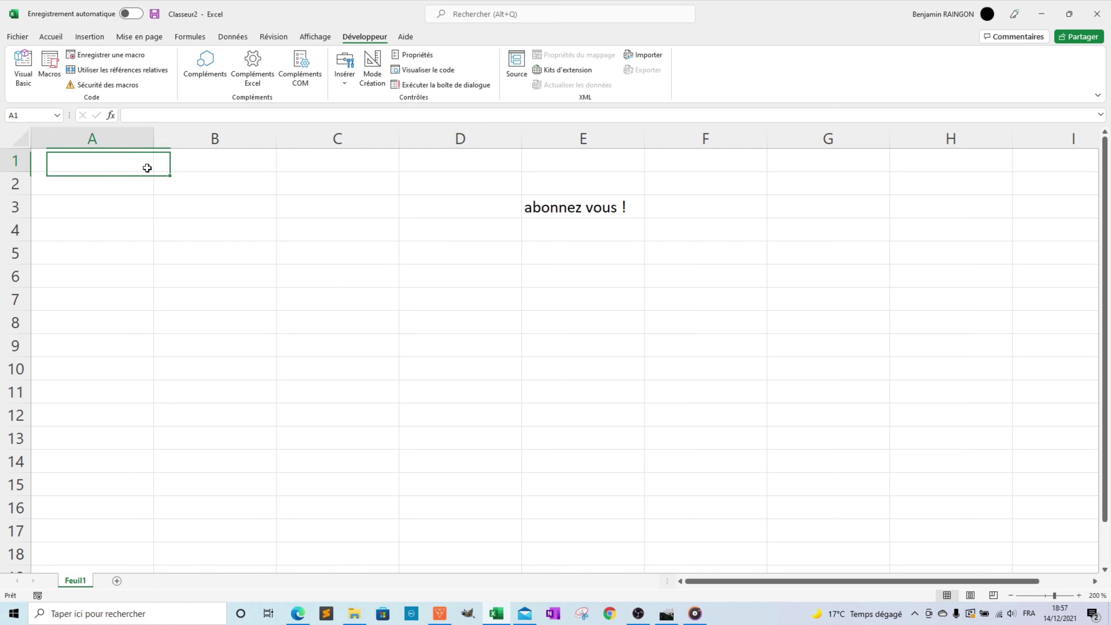
click(59, 39)
click(165, 78)
click(118, 161)
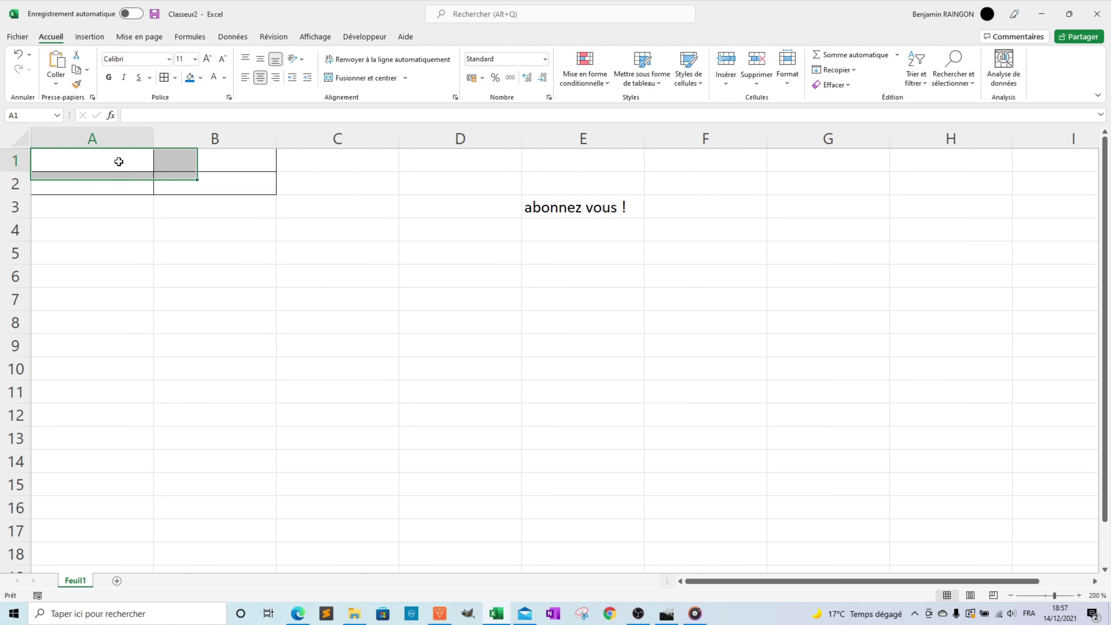
drag(119, 162, 119, 177)
click(190, 78)
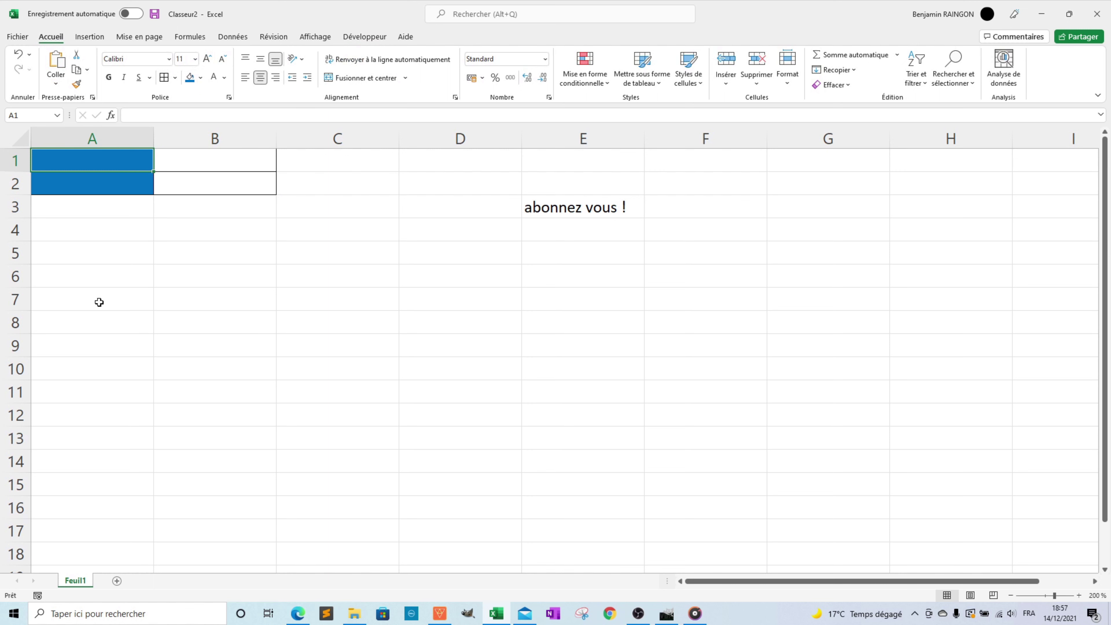
- Enter the labels 'ligne :' in A1 and 'colonne :' in A2
text(ligne :)
key(Return)
text(col)
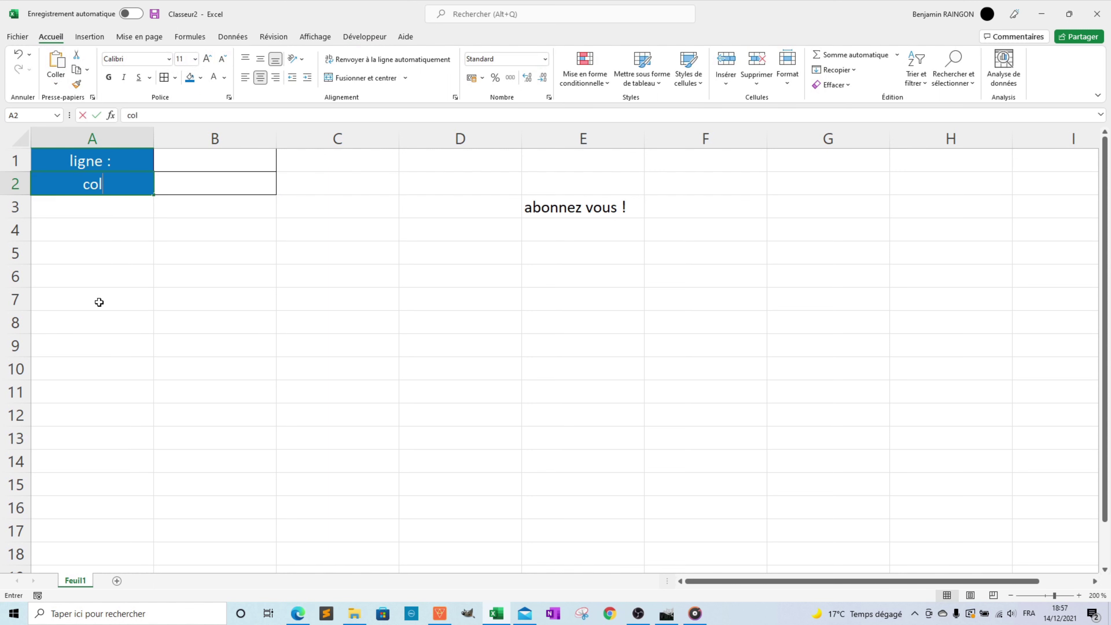
text(onne :)
key(Return)
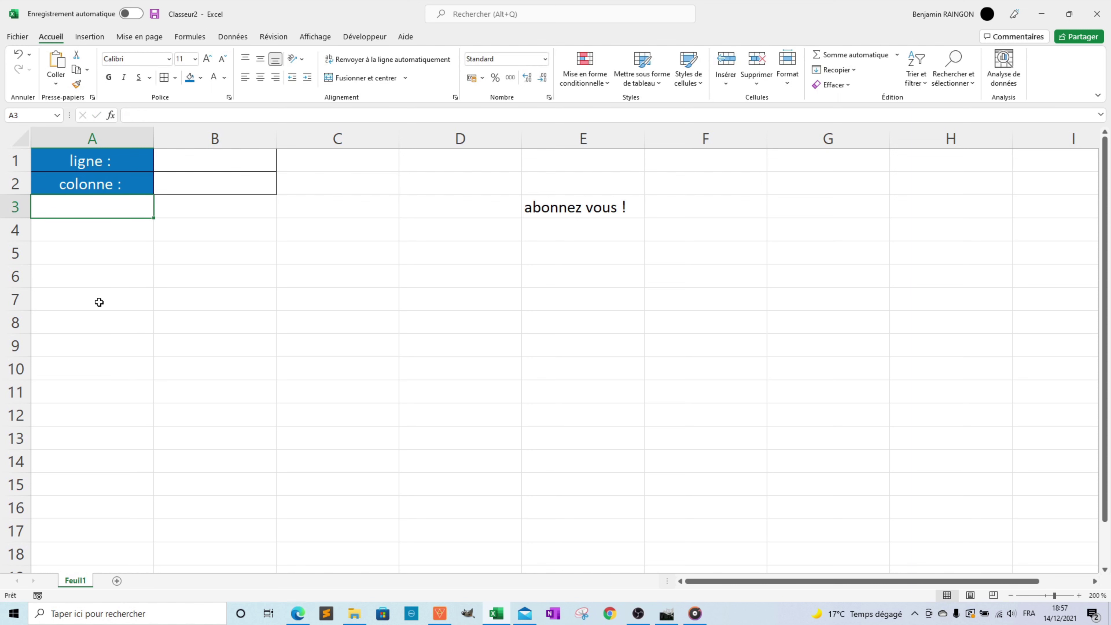
- Enter input values 10 in B1 and 1 in B2
click(206, 163)
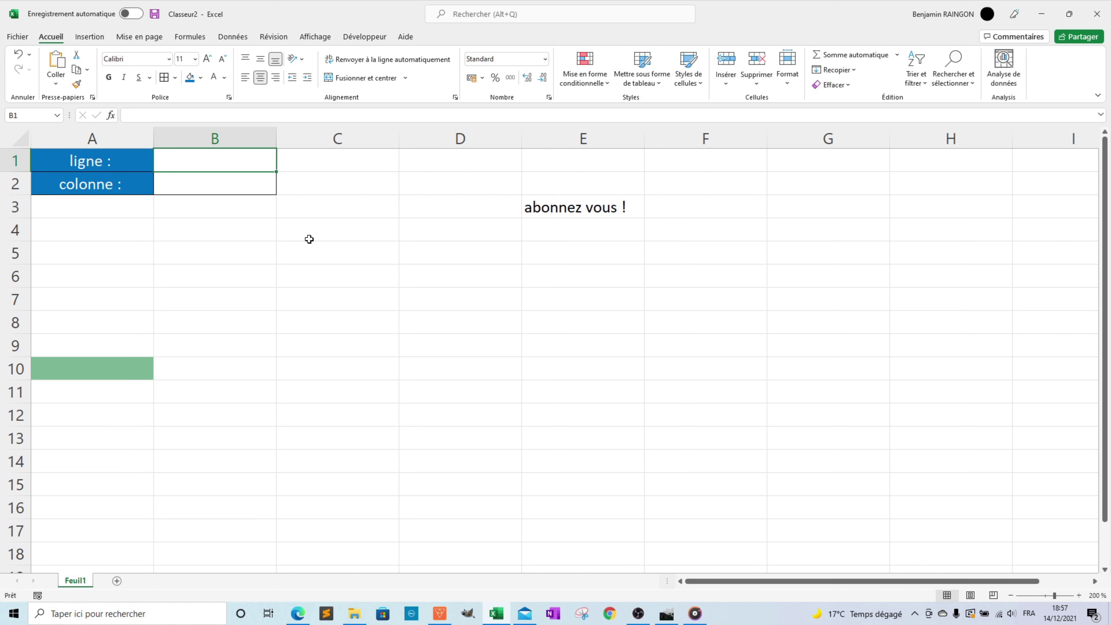
text(10)
key(Return)
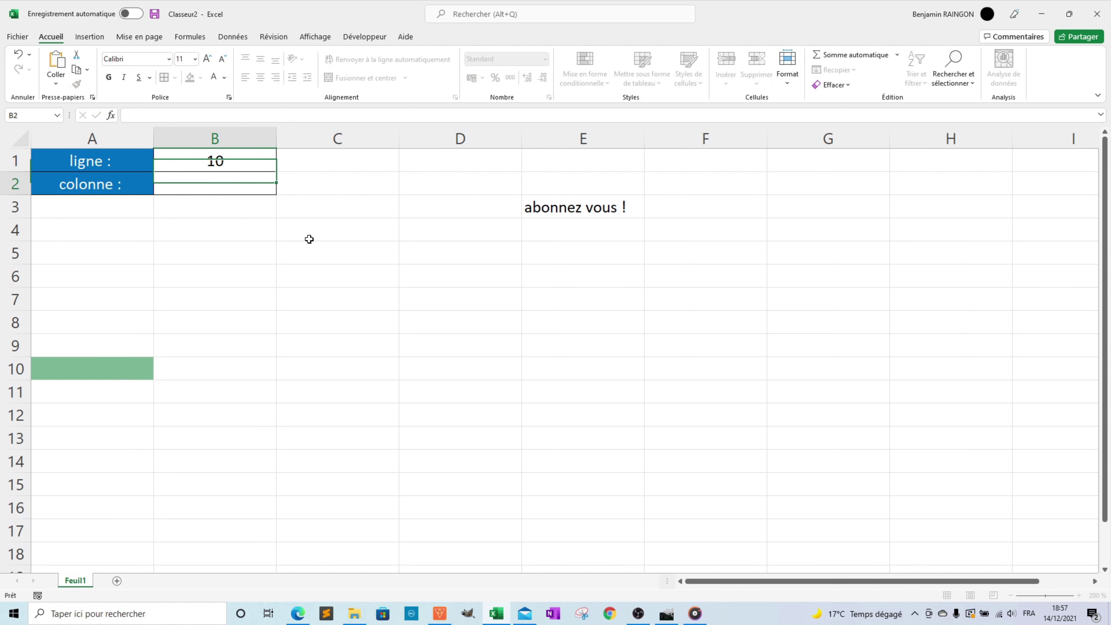
text(1)
key(Return)
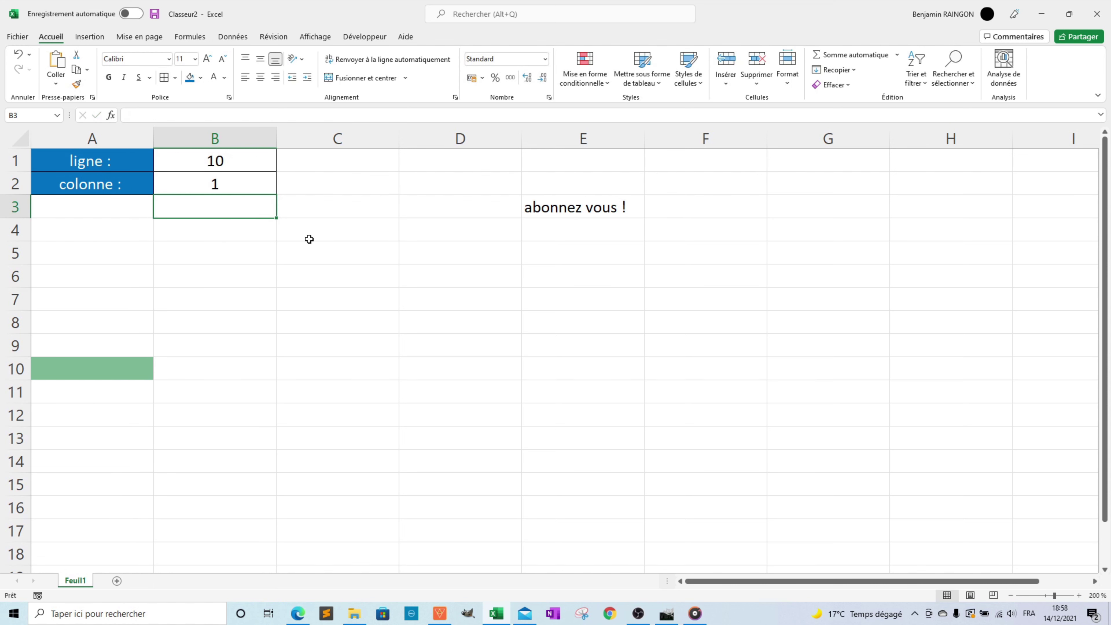
click(291, 224)
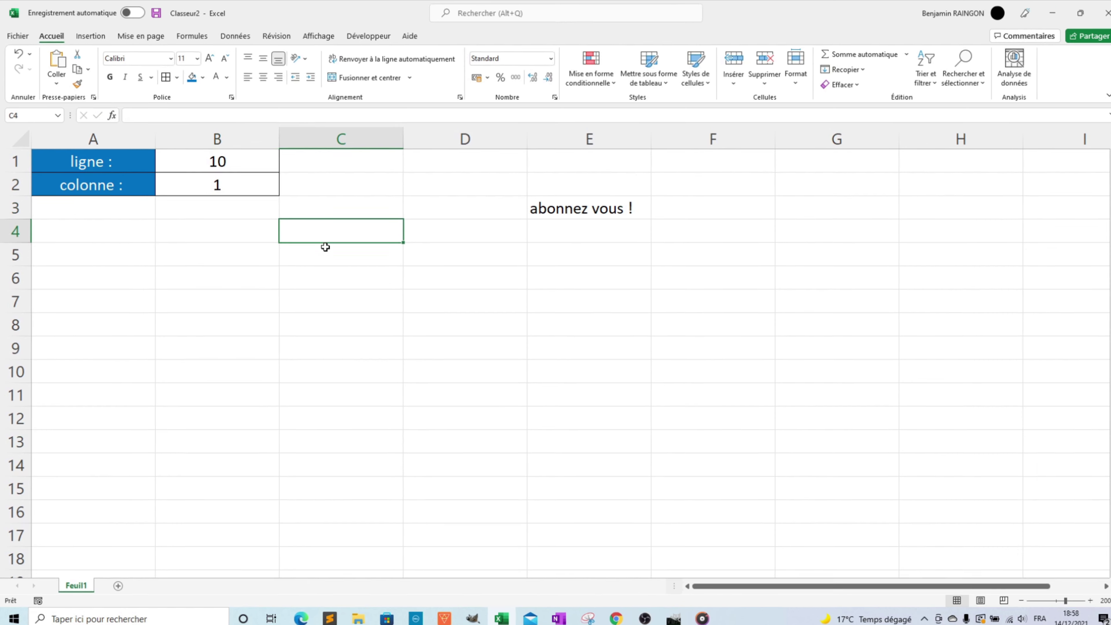
- Draw a rectangle shape over C1:D2 labelled 'lancer la macro !'
click(91, 37)
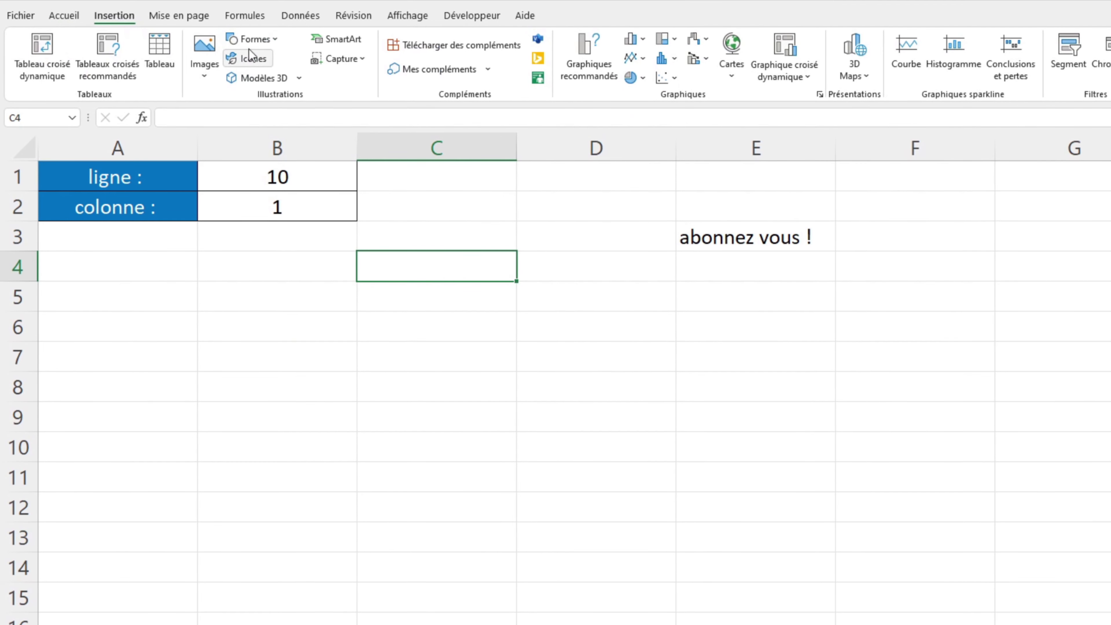
click(262, 43)
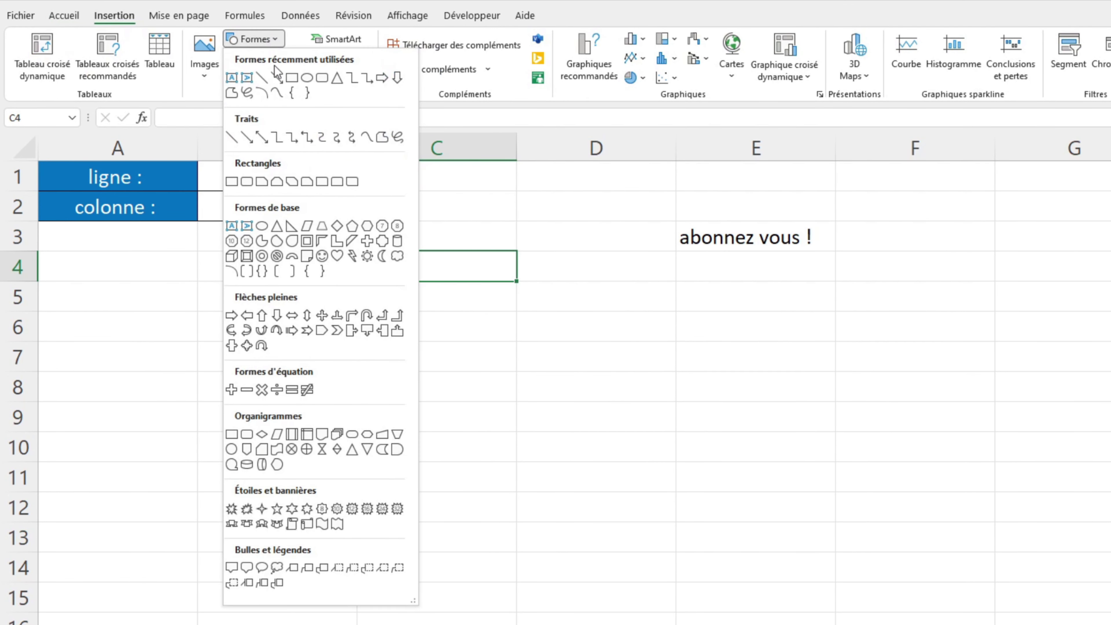
click(291, 77)
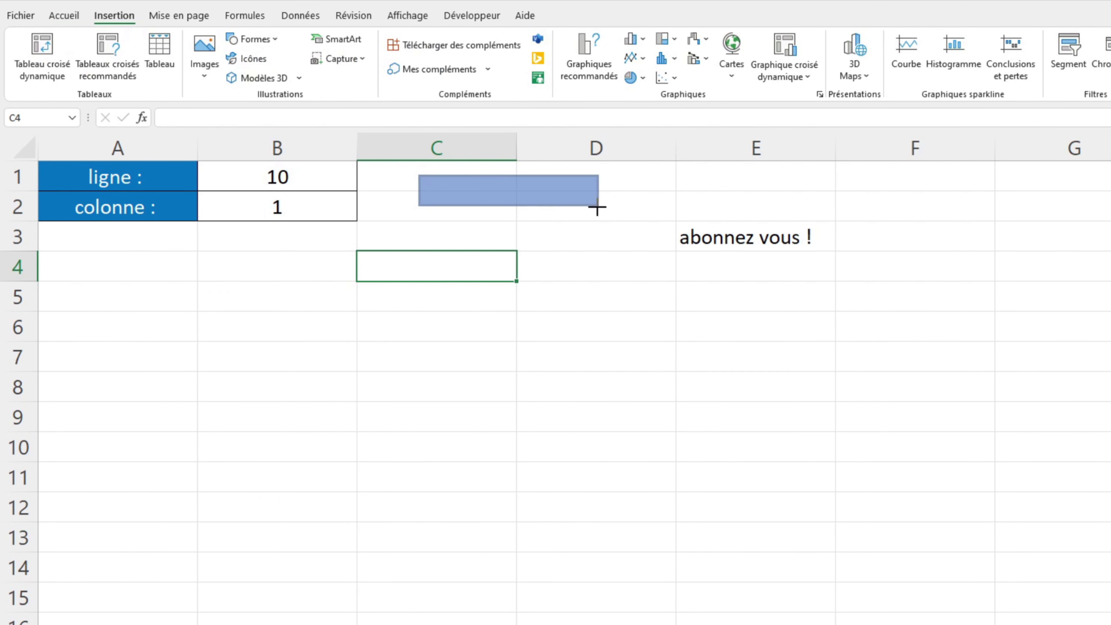
drag(438, 187, 623, 210)
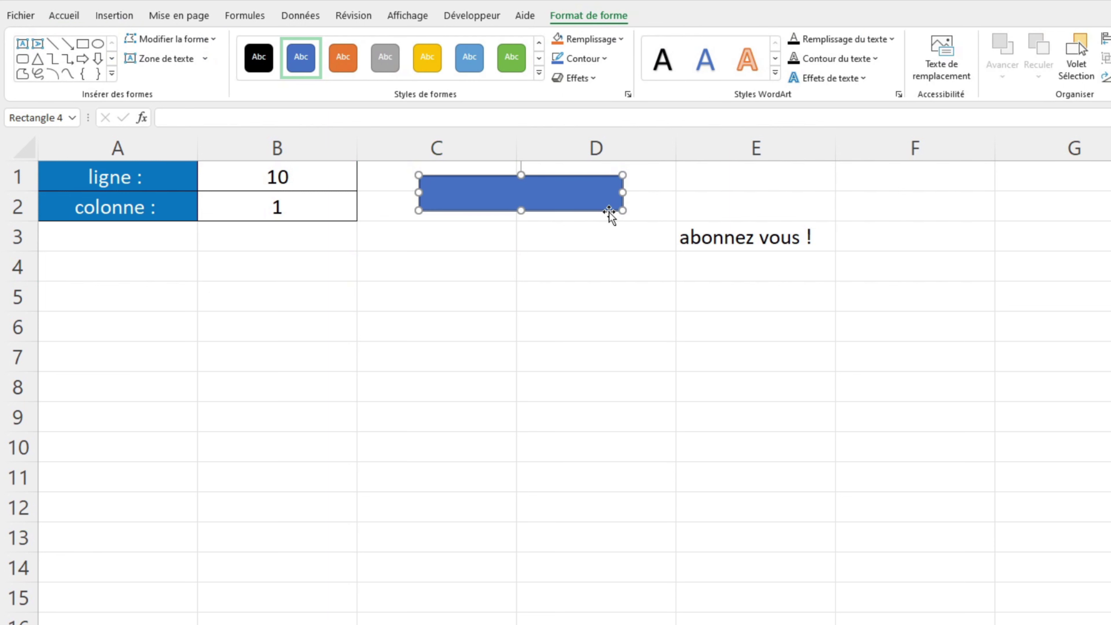
text(lancer la macro !)
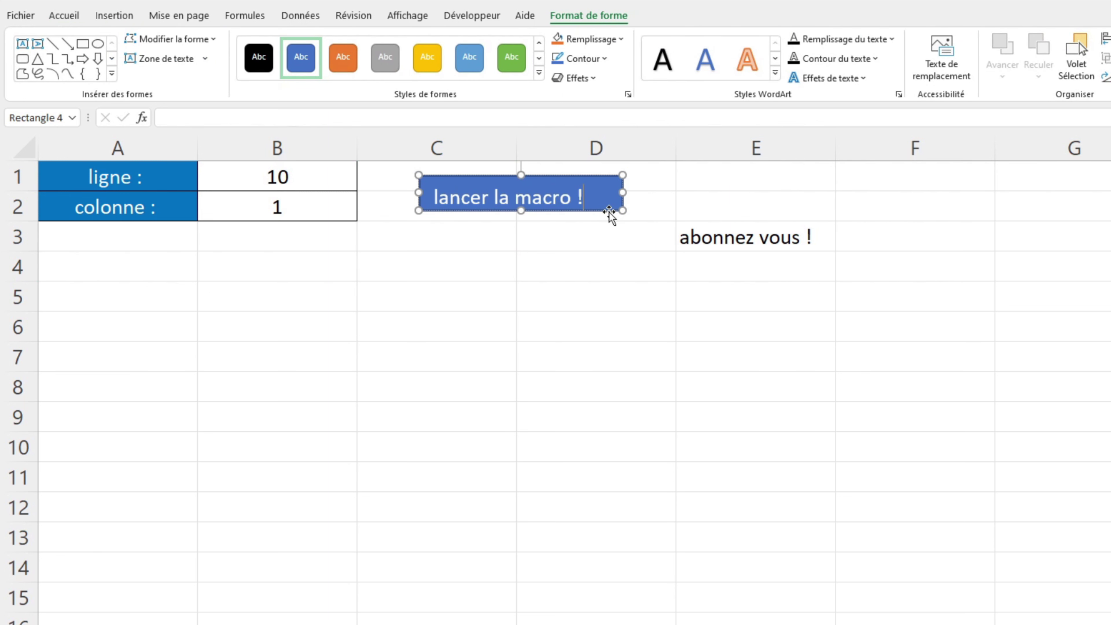
click(590, 272)
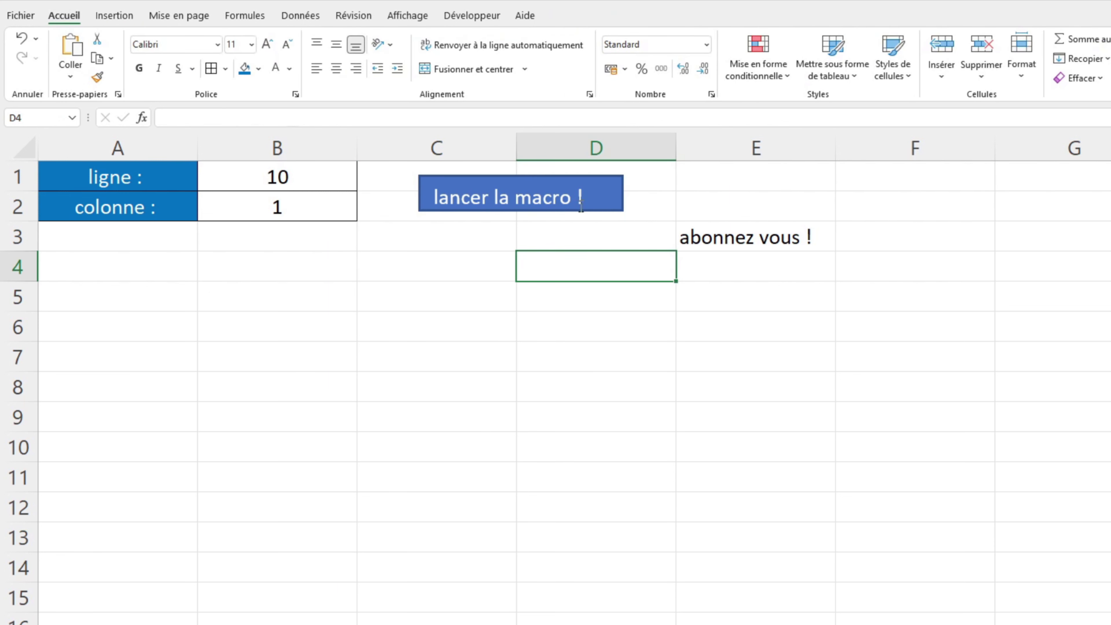
- Assign the abonnement macro to the 'lancer la macro !' rectangle
right_click(596, 191)
click(665, 476)
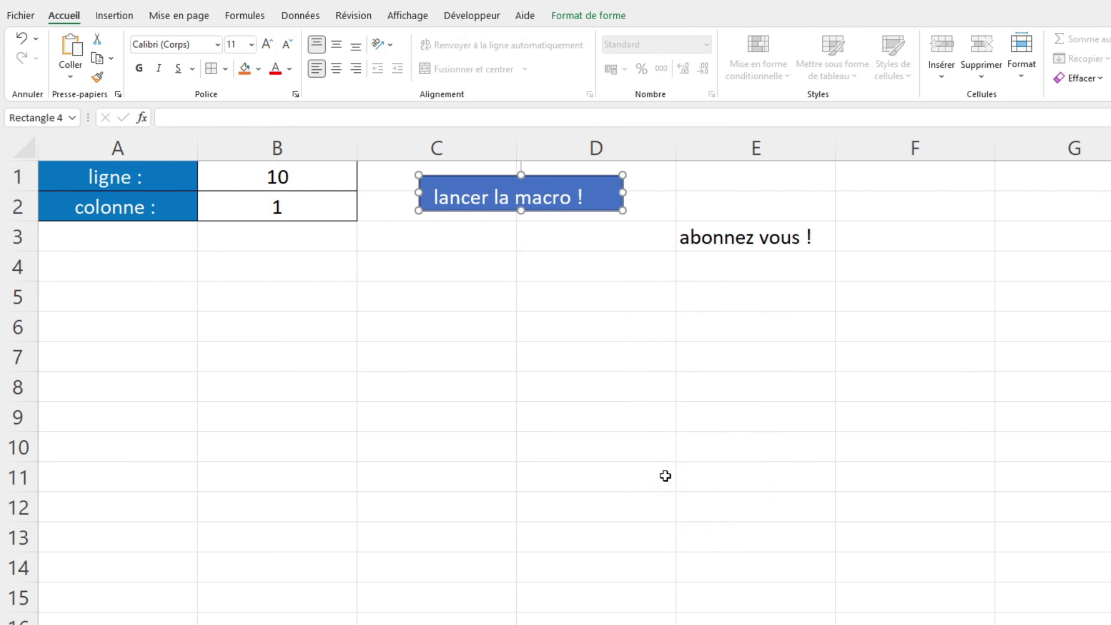
click(543, 392)
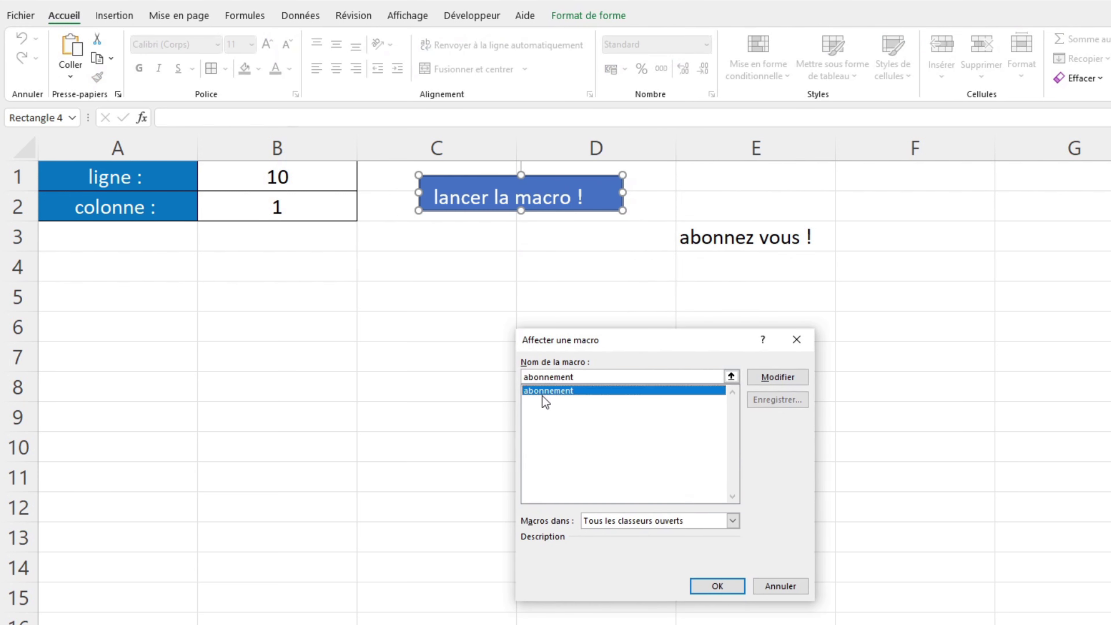
click(718, 586)
click(576, 337)
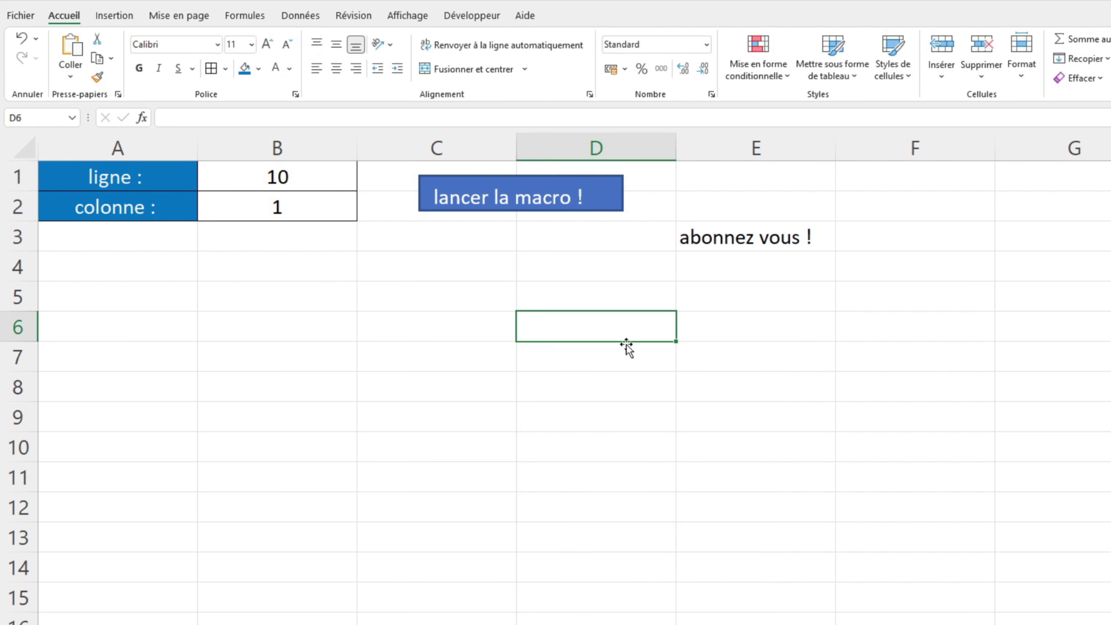
- Clear cell E3 and click the rectangle to confirm it rewrites 'abonnez vous !'
click(762, 241)
key(Delete)
click(536, 302)
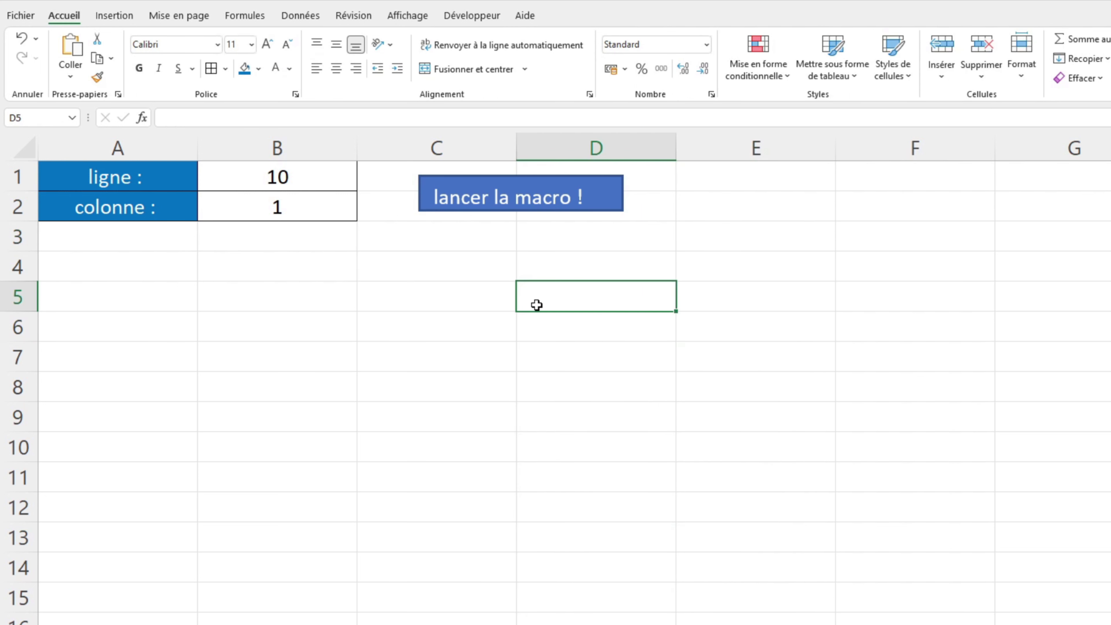
click(499, 198)
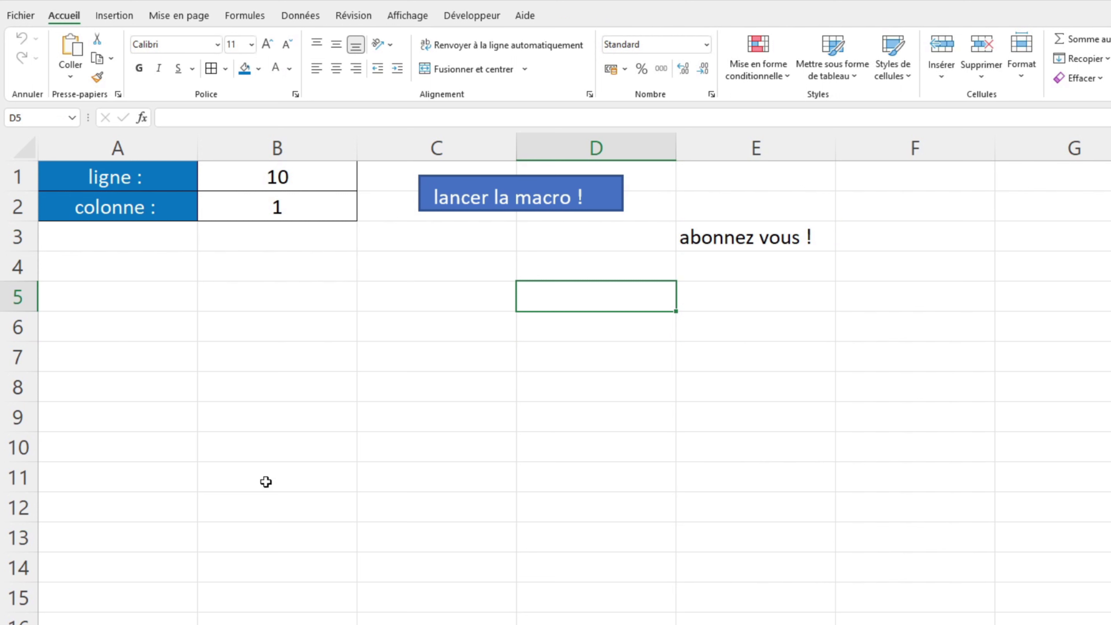
click(169, 449)
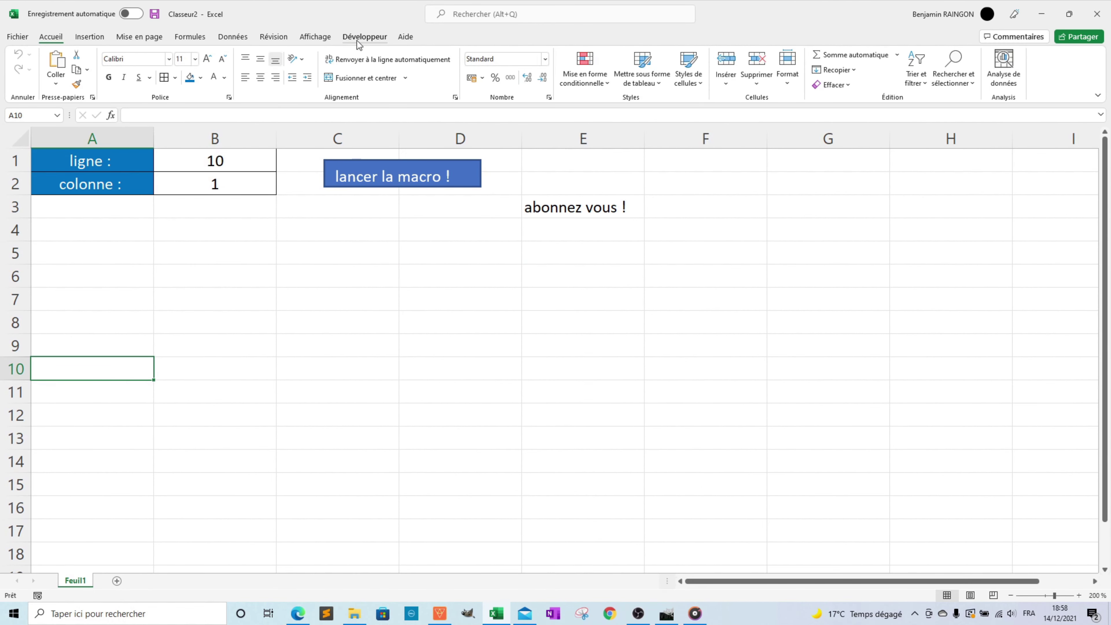
- In the macro code, replace the Range("E3") selection and ActiveCell lines with Cells(3,5) = "abonnez vous !"
click(357, 38)
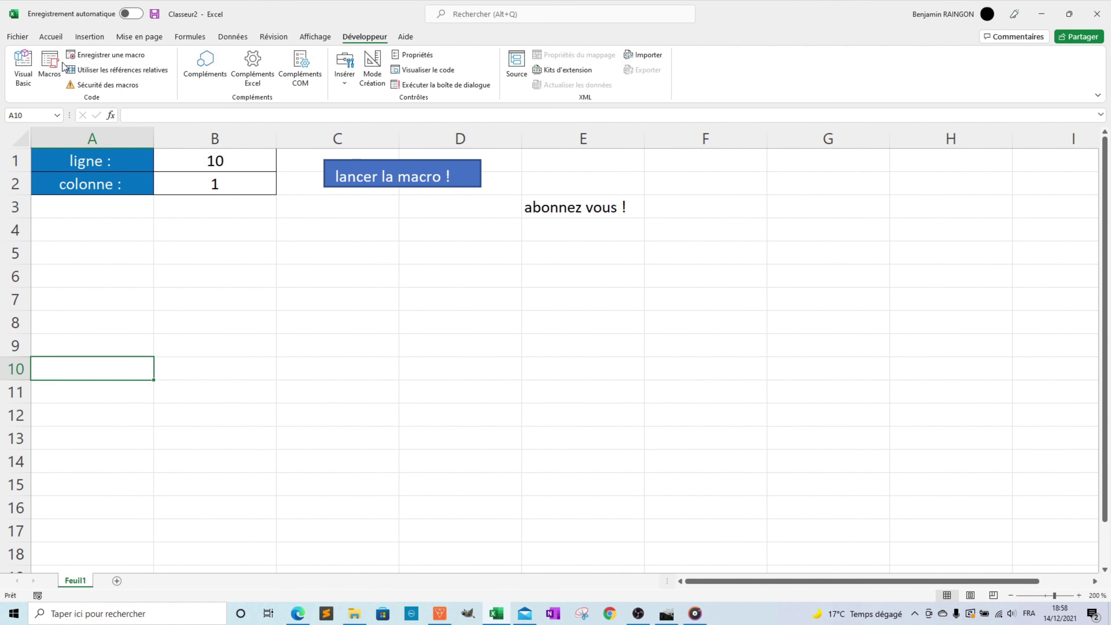
click(19, 68)
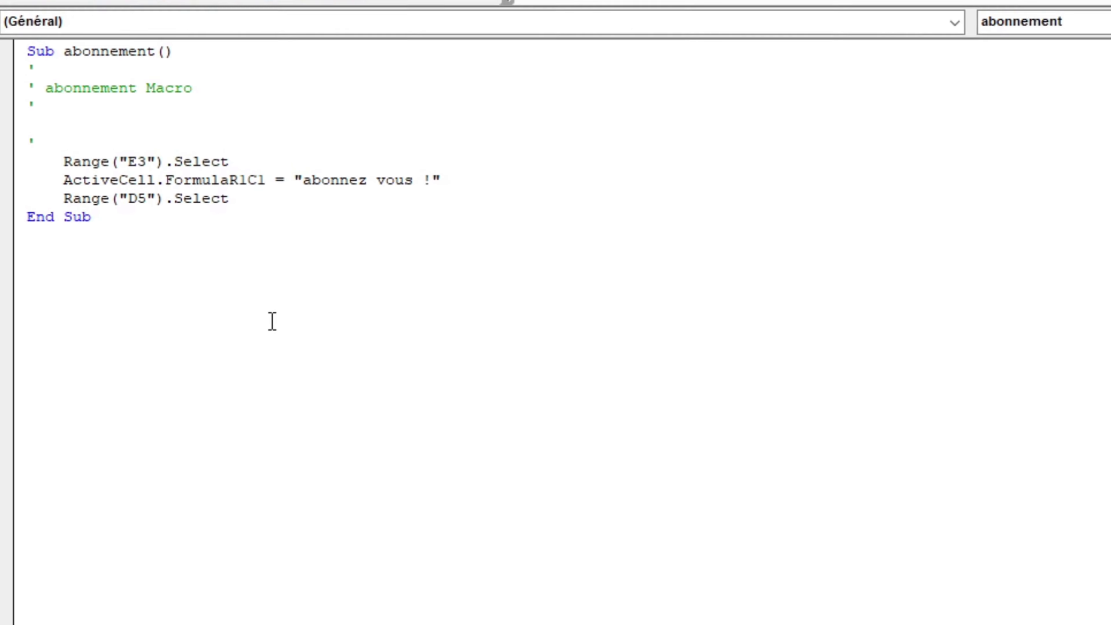
key(BackSpace)
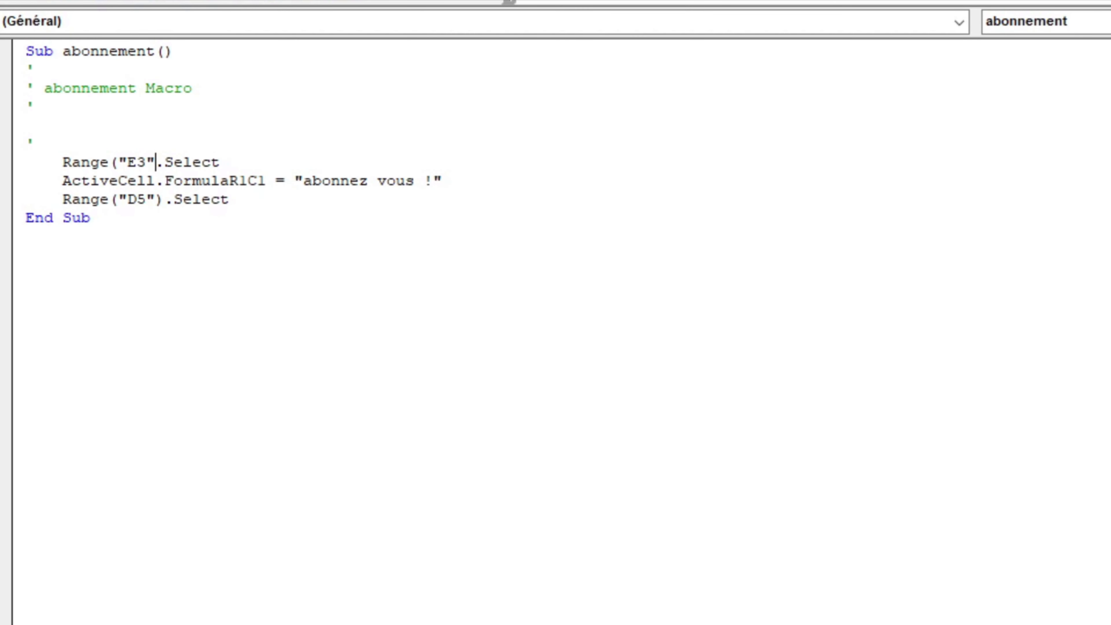
key(BackSpace)
key(BackSpace)
key(BackSpace)
key(BackSpace)
key(BackSpace)
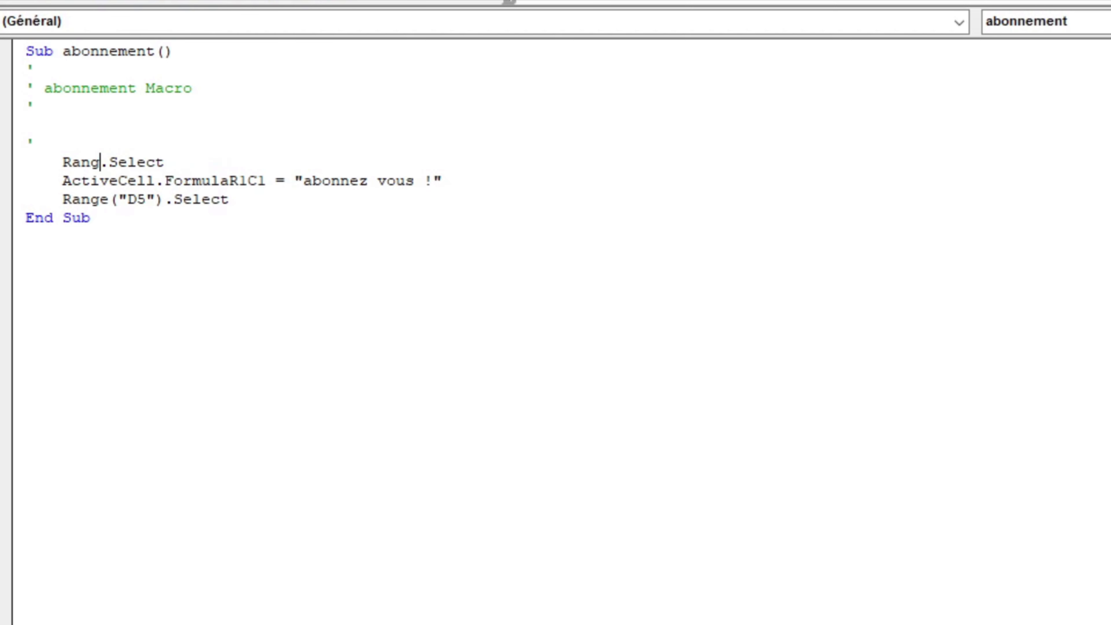
key(BackSpace)
key(BackSpace)
key(BackSpace)
key(BackSpace)
text(cel)
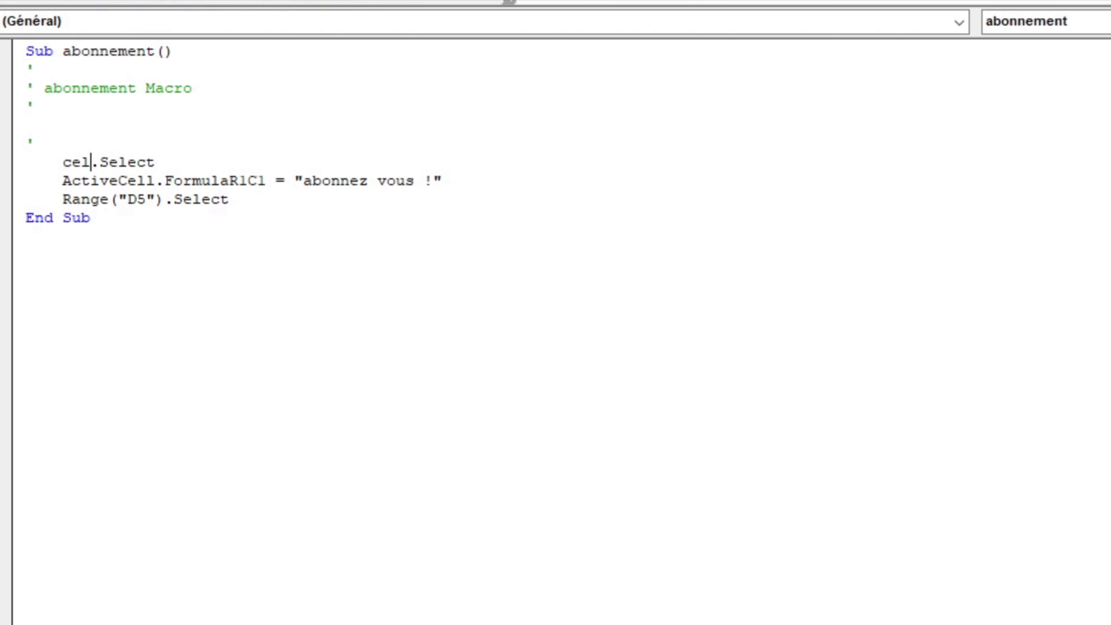
text(ls(3,5)
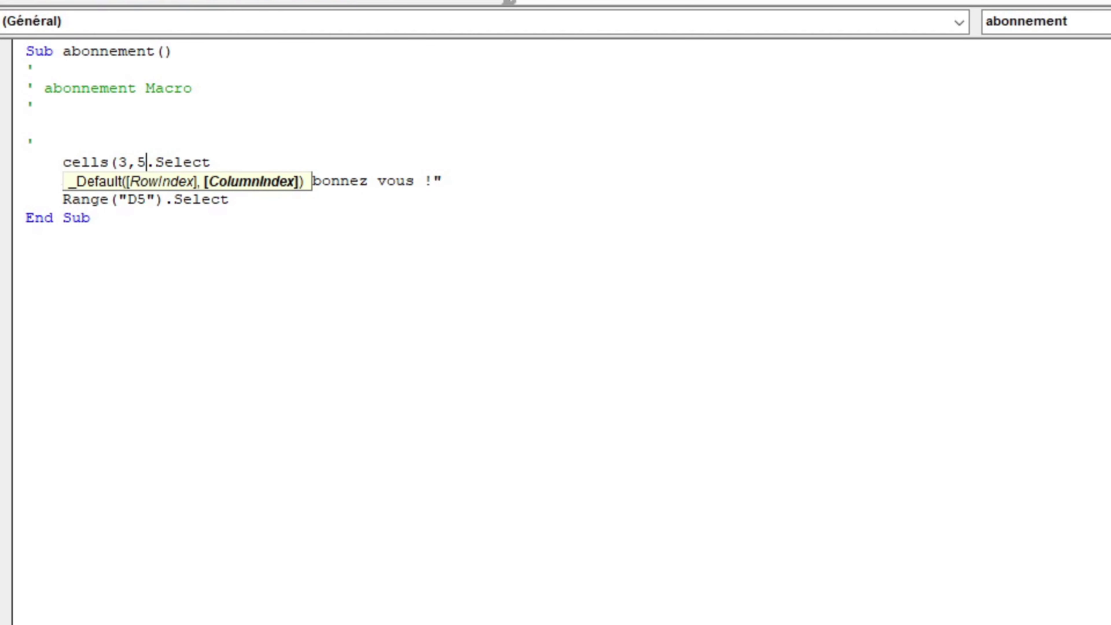
text())
key(Delete)
key(Delete)
key(Delete)
key(Delete)
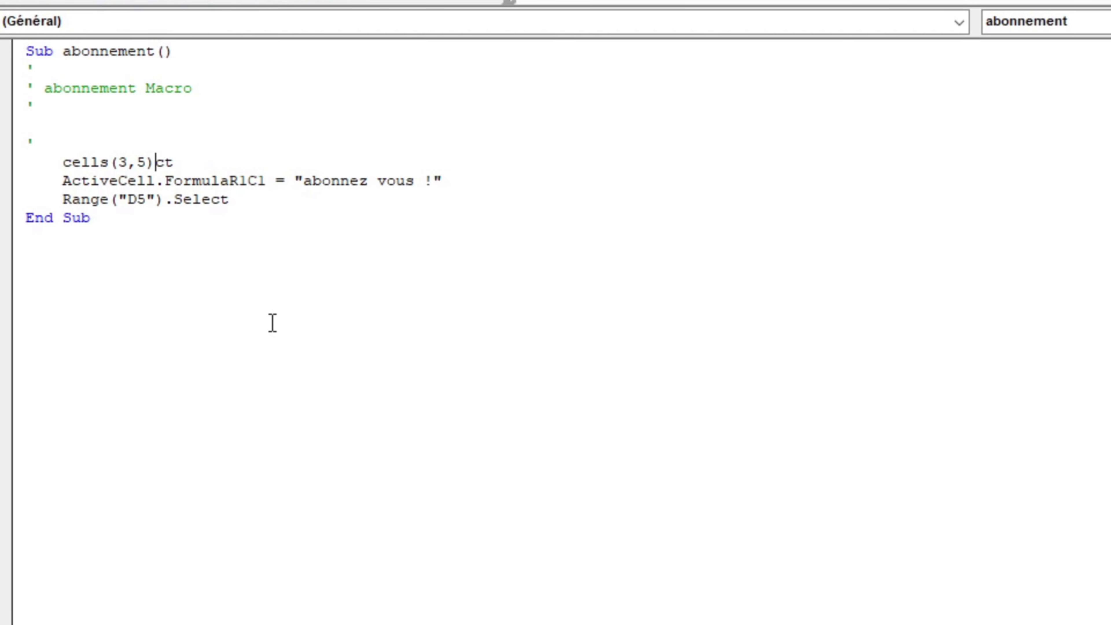
key(Delete)
key(Delete)
key(Delete)
key(Delete)
key(Delete)
key(Delete)
key(Delete)
key(Delete)
key(Delete)
key(Delete)
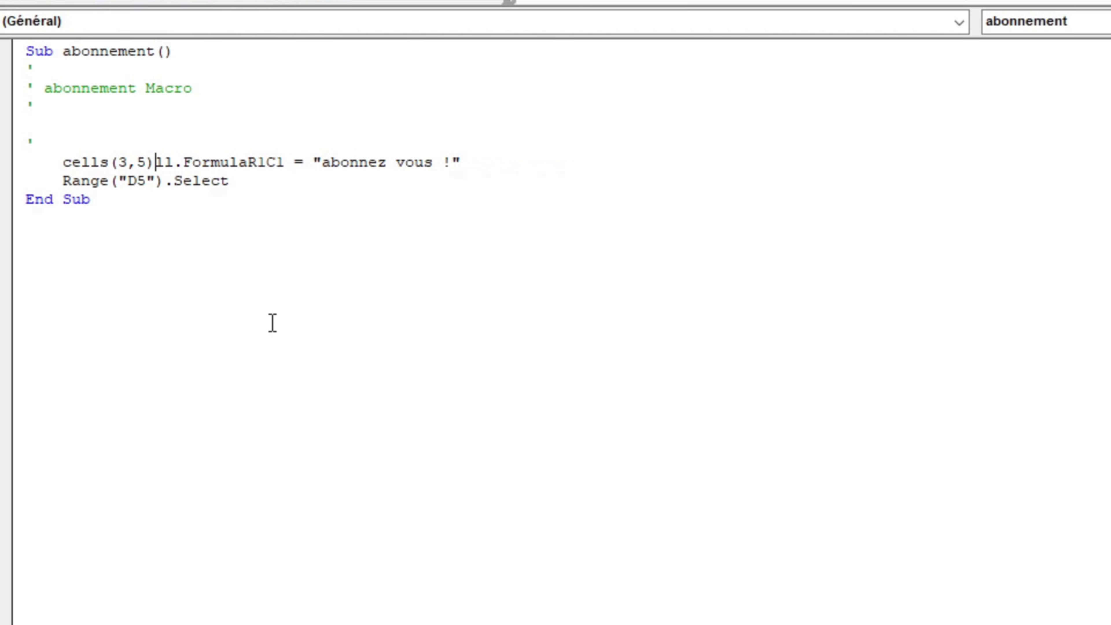
key(Delete)
key(Delete)
key(Delete)
key(Delete)
key(Delete)
key(Delete)
key(Delete)
key(Delete)
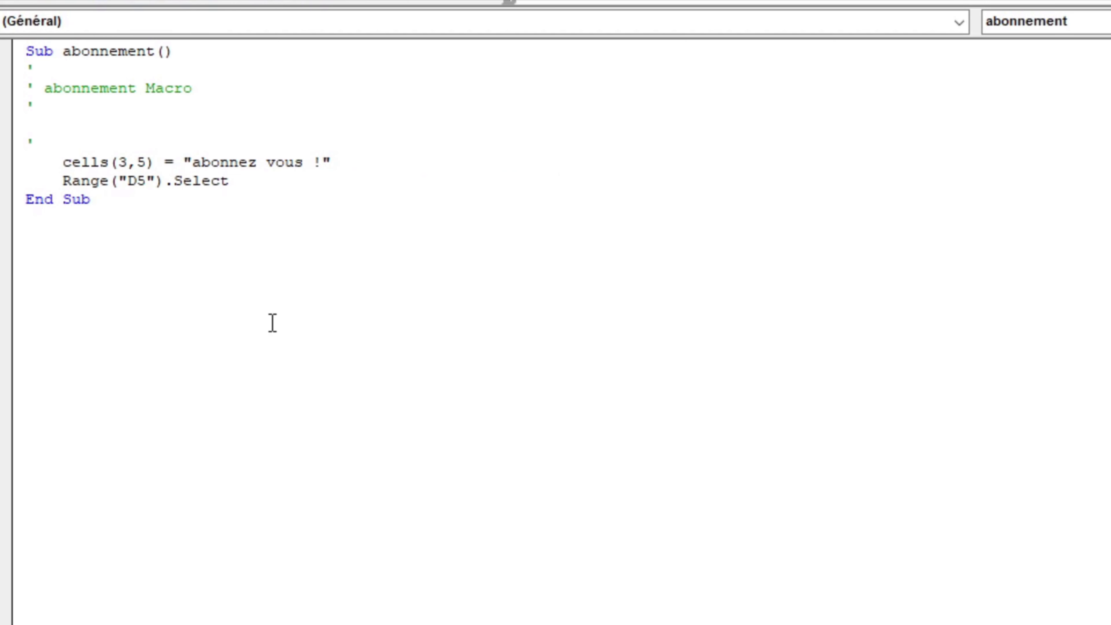
- Delete the Range("D5").Select line from the macro
click(305, 219)
drag(278, 184, 25, 181)
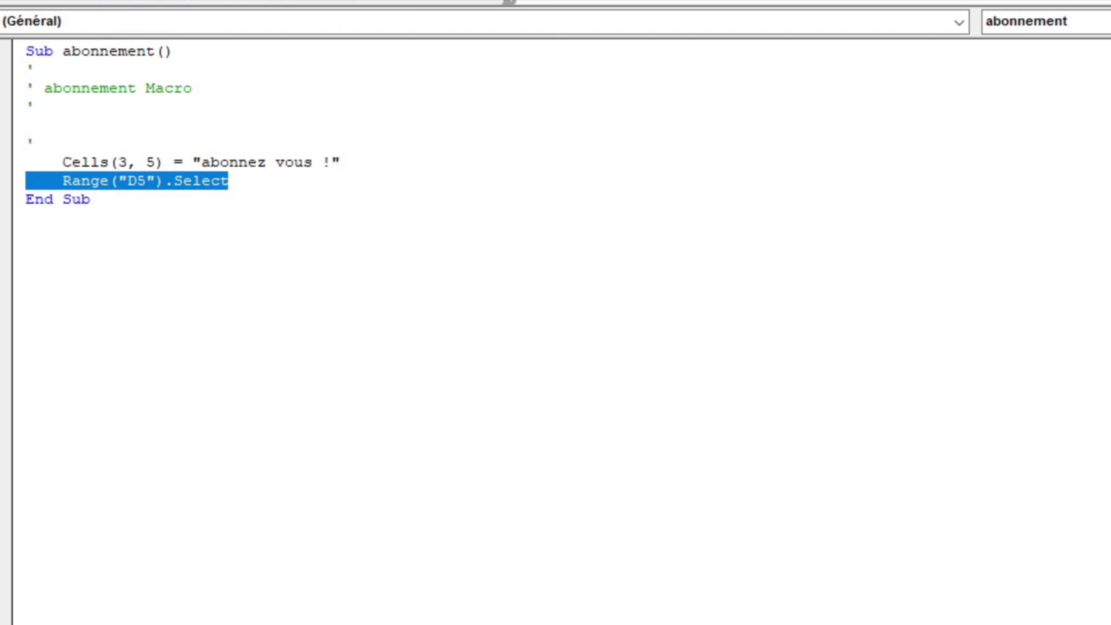
key(Return)
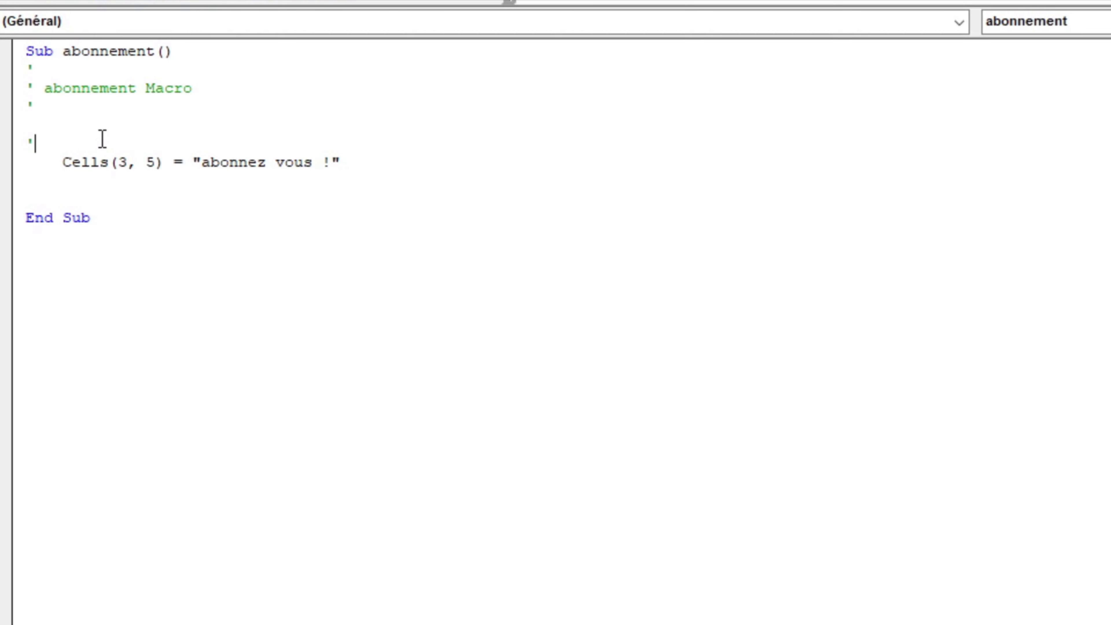
- Add the declarations Dim ligne As Long and Dim colonne As Long above the Cells line
key(Return)
key(Return)
key(Return)
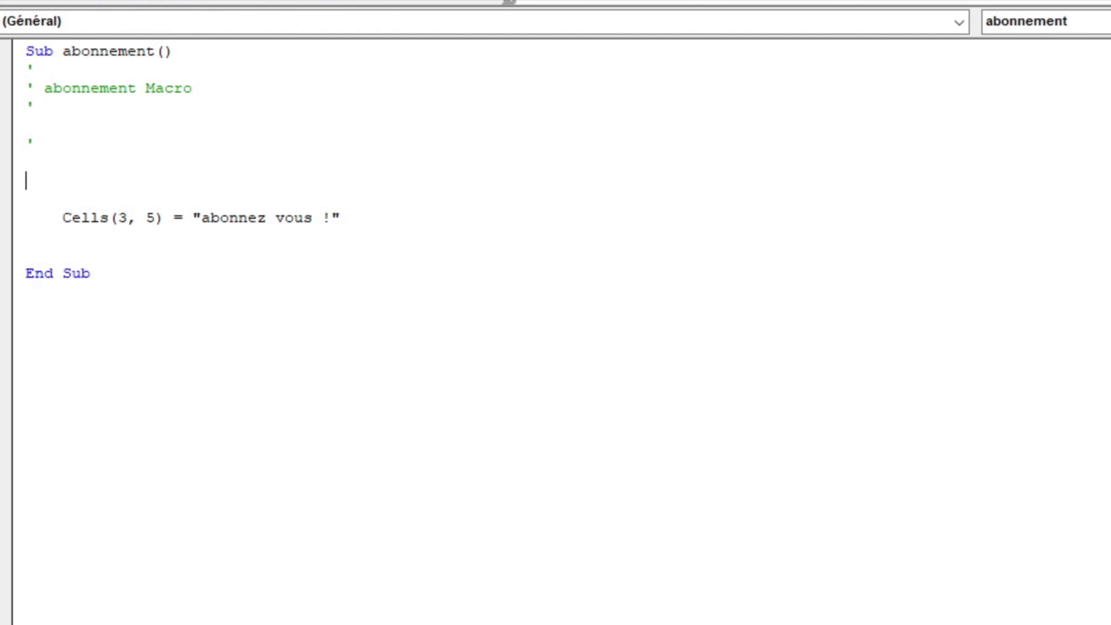
text(di)
text(m ligne as long)
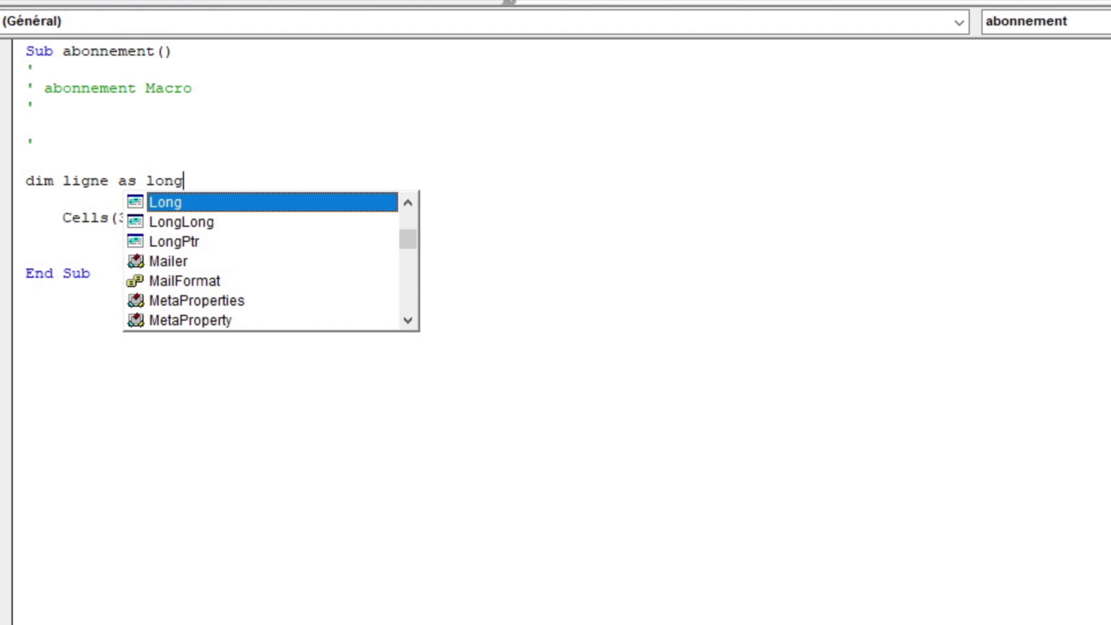
key(Return)
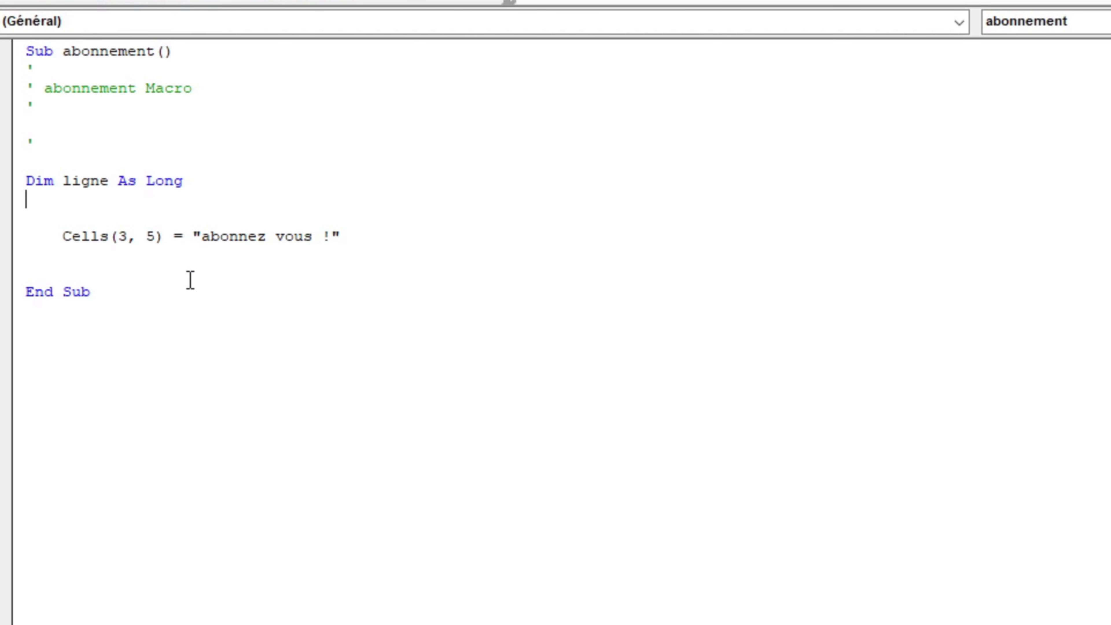
text(dim col)
text(onne as long)
key(Return)
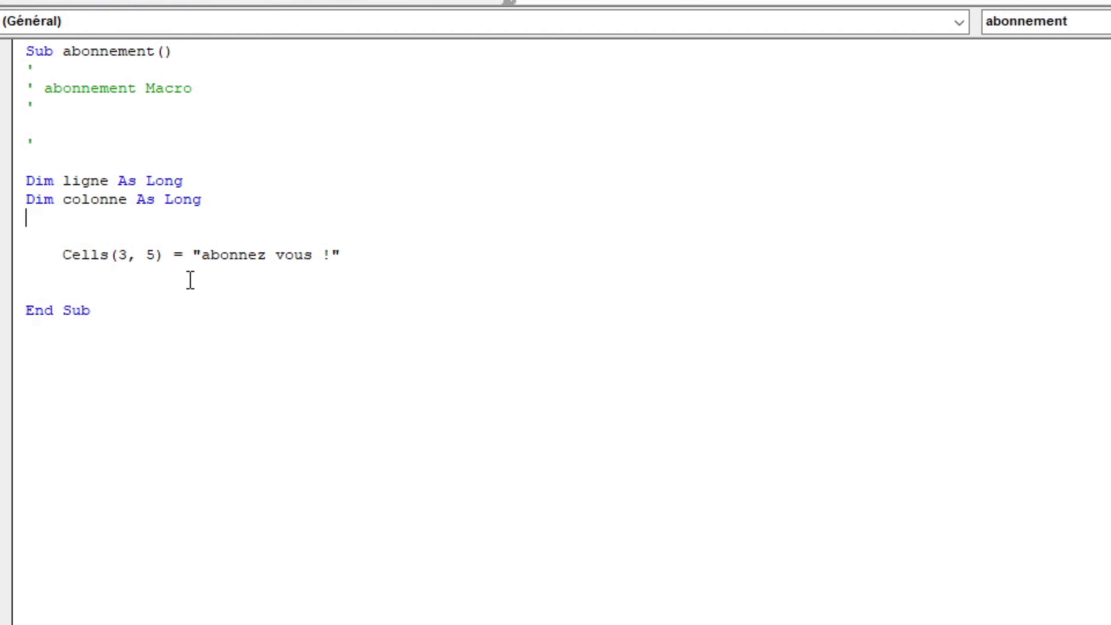
- Add the assignments ligne = Cells(1, 2) and colonne = Cells(2, 2) below the declarations
key(Return)
text(lig)
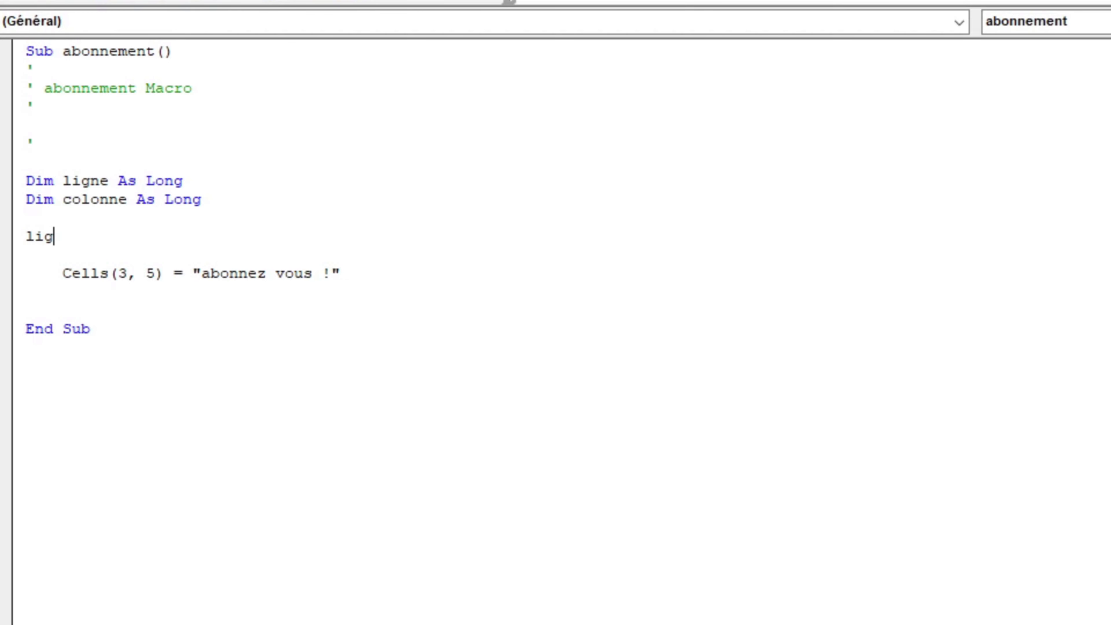
text(ne = cells)
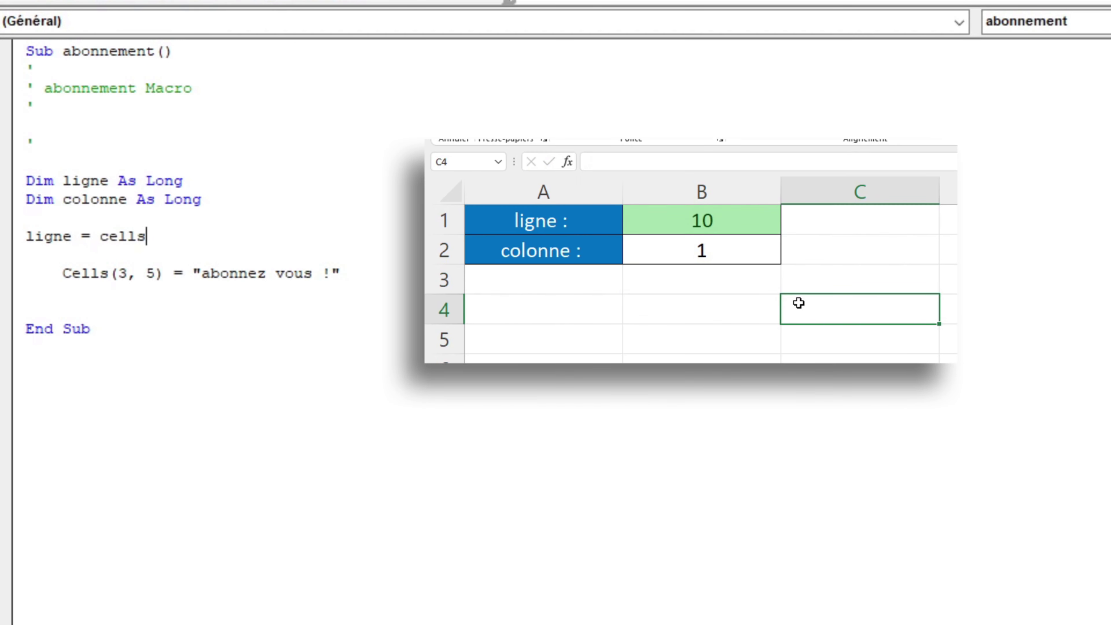
text((1, 2)
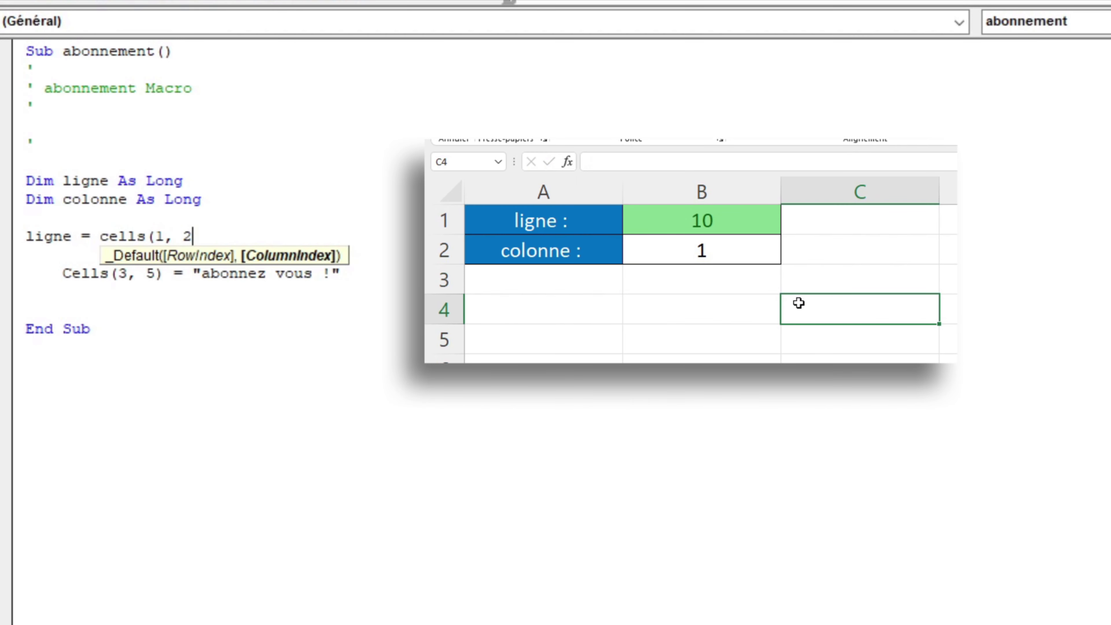
text())
key(Return)
text(col)
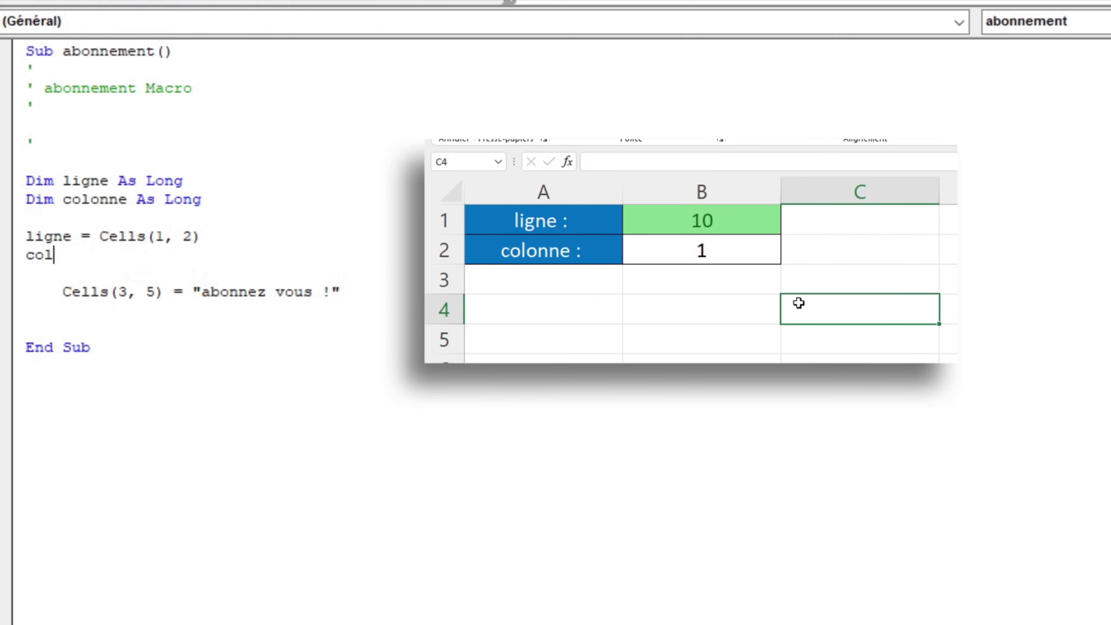
text(onne)
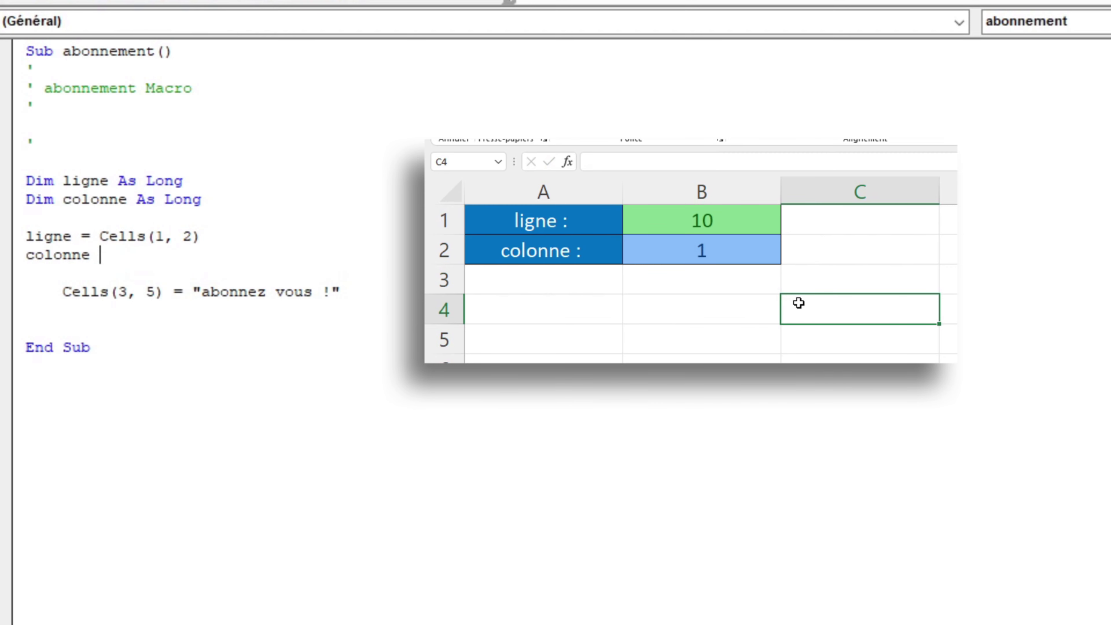
text( = cells(2,)
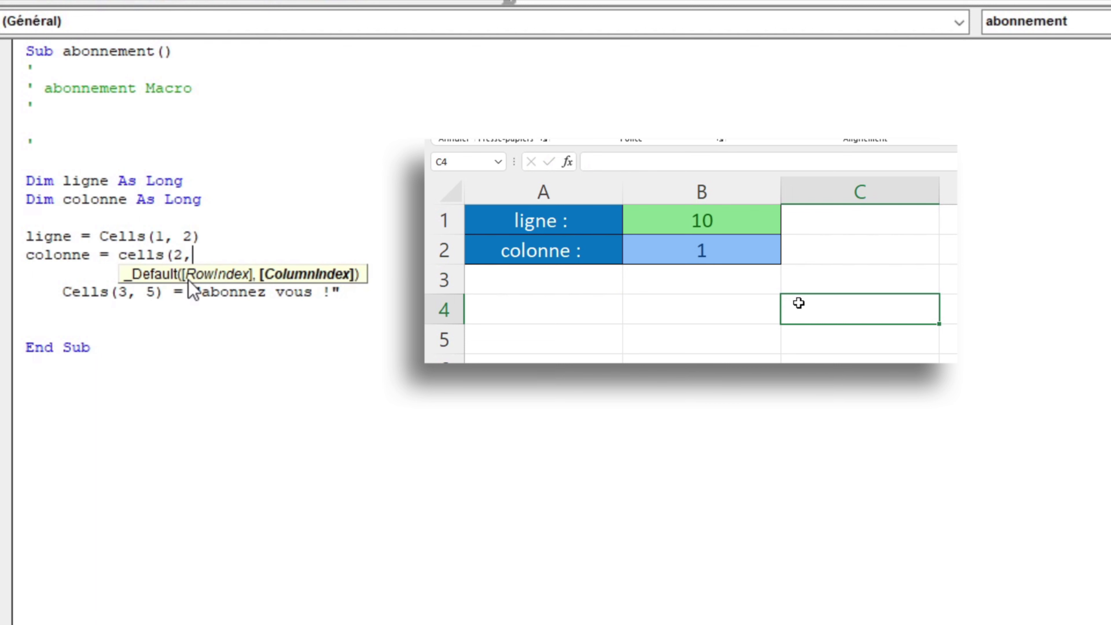
text(2))
key(Return)
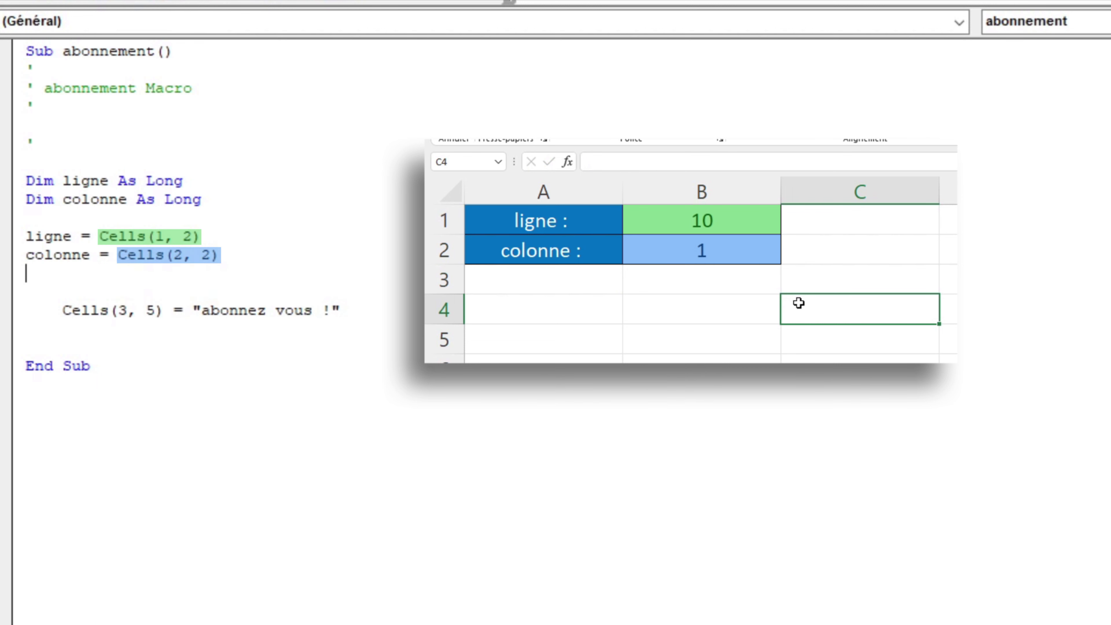
key(Up)
key(Up)
key(Right)
key(Right)
key(Right)
key(Right)
key(Right)
key(Down)
key(Left)
key(Left)
key(Left)
key(Left)
key(Down)
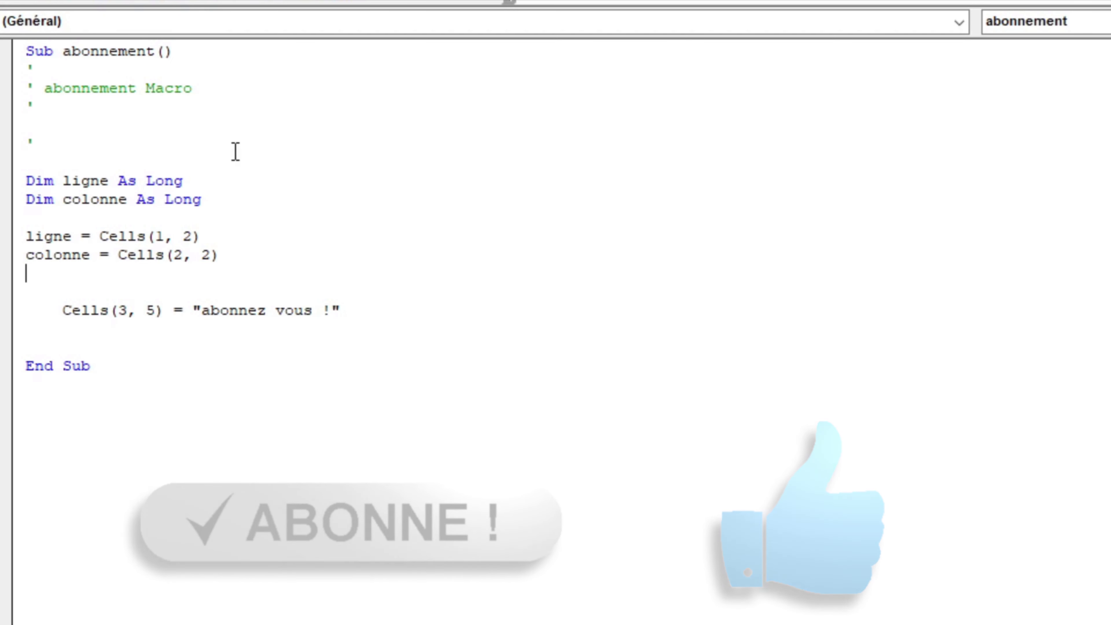
- Change Cells(3, 5) to Cells(ligne, colonne) in the message line
click(129, 311)
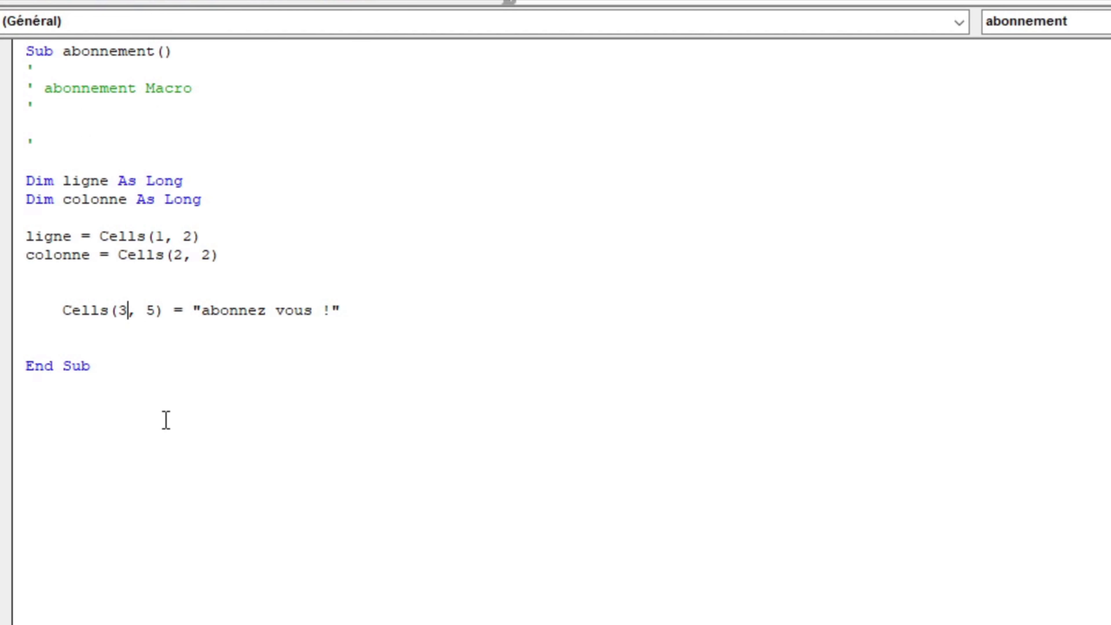
key(BackSpace)
text(ligne)
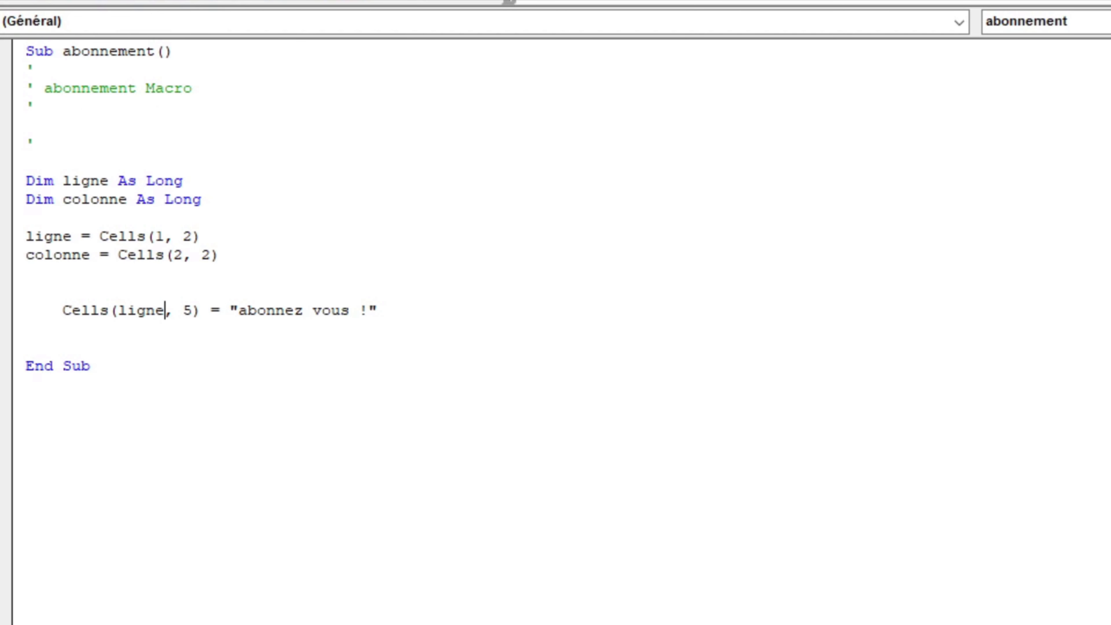
click(193, 310)
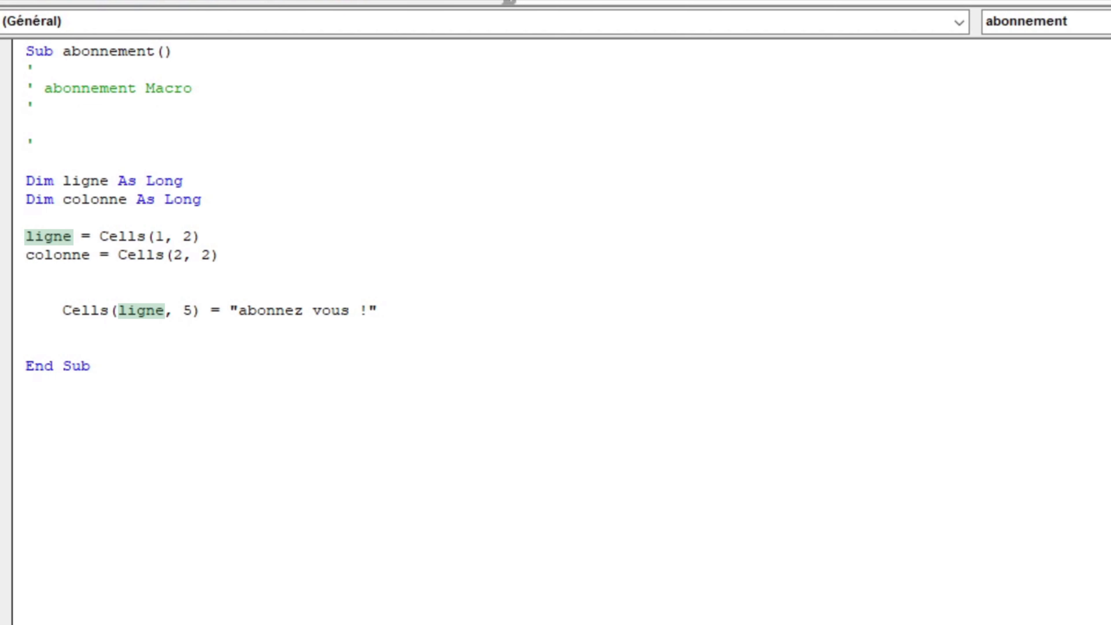
key(BackSpace)
text(colon)
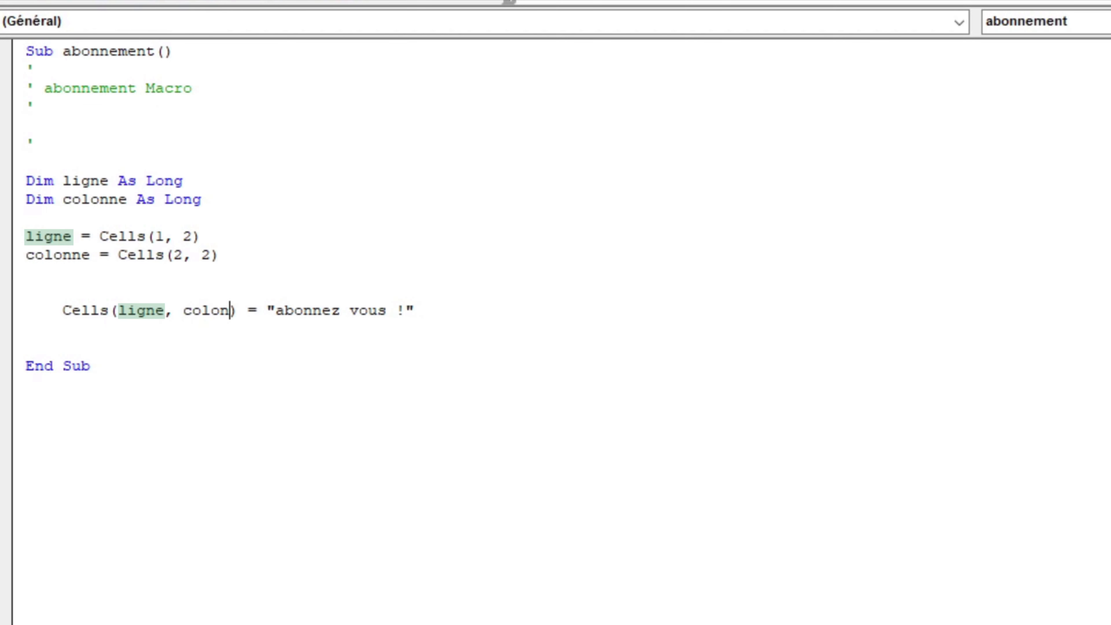
text(ne)
click(26, 328)
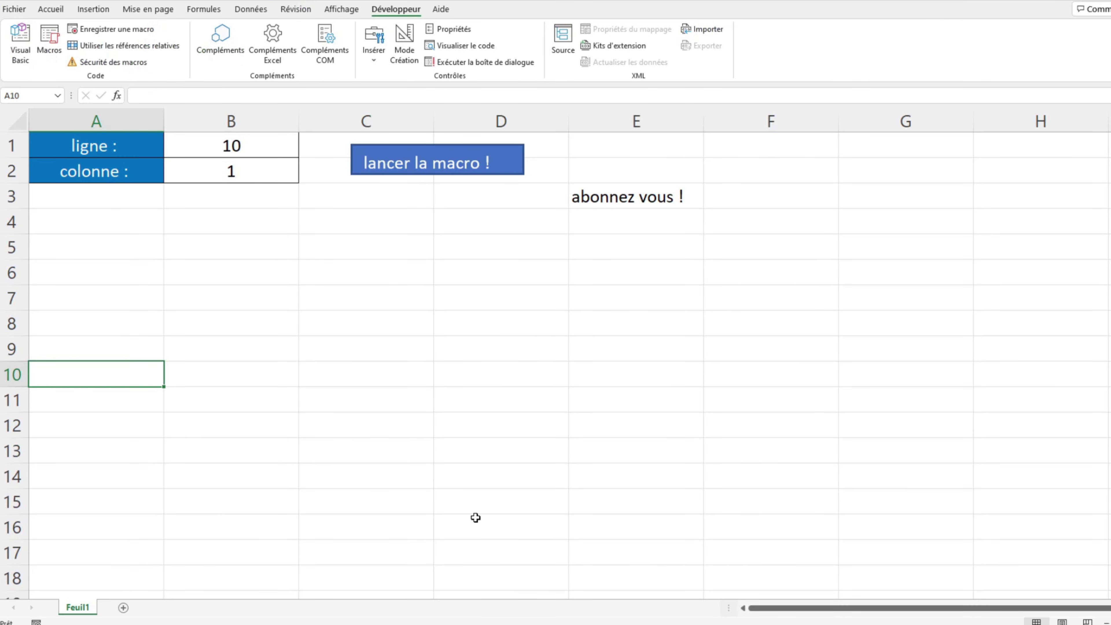
- Run the button with inputs 10 and 1, then with ligne 6 and colonne 8
click(309, 301)
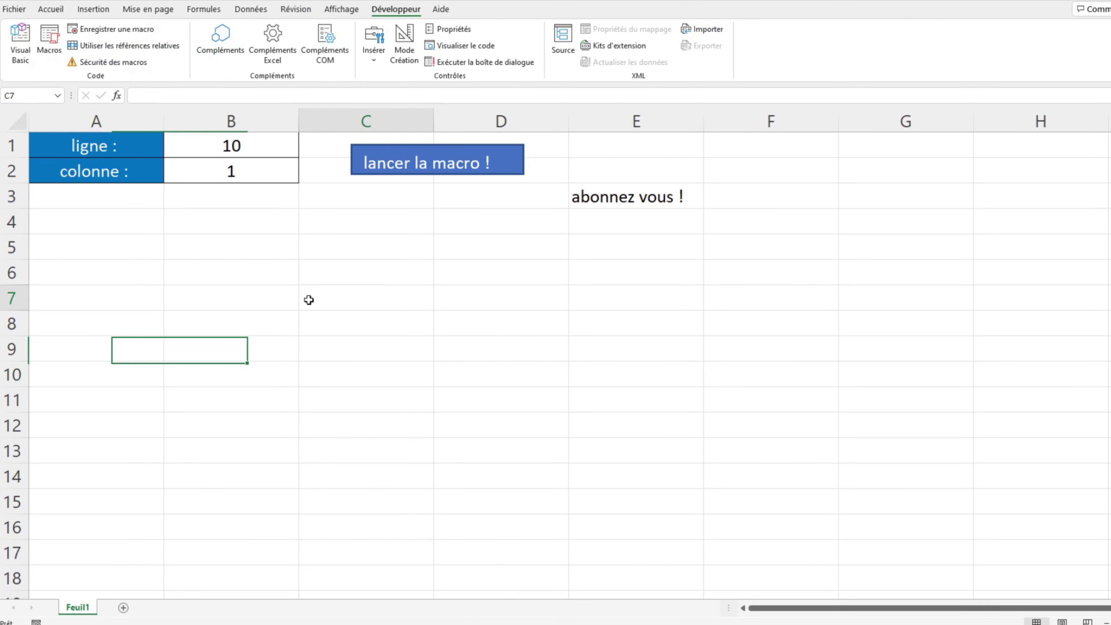
click(397, 168)
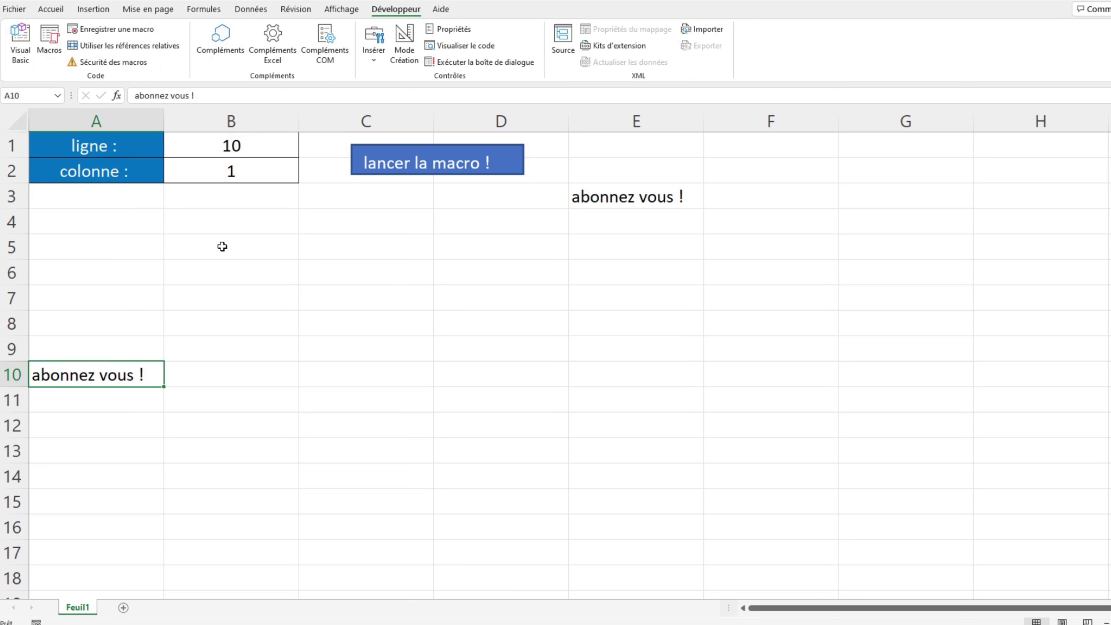
click(243, 148)
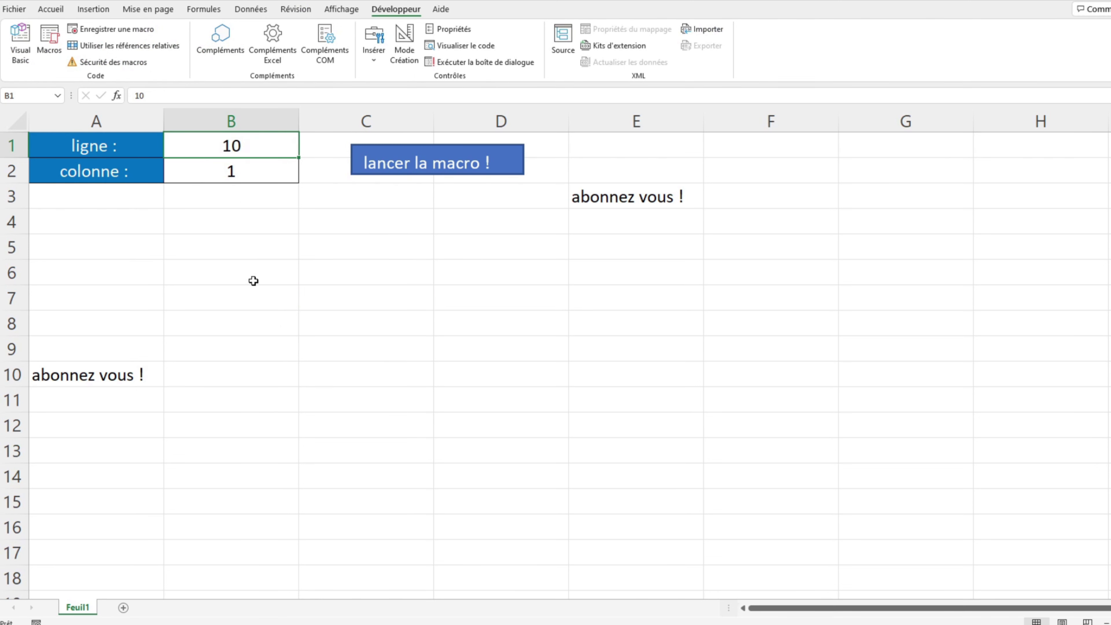
text(6)
key(Return)
text(8)
key(Return)
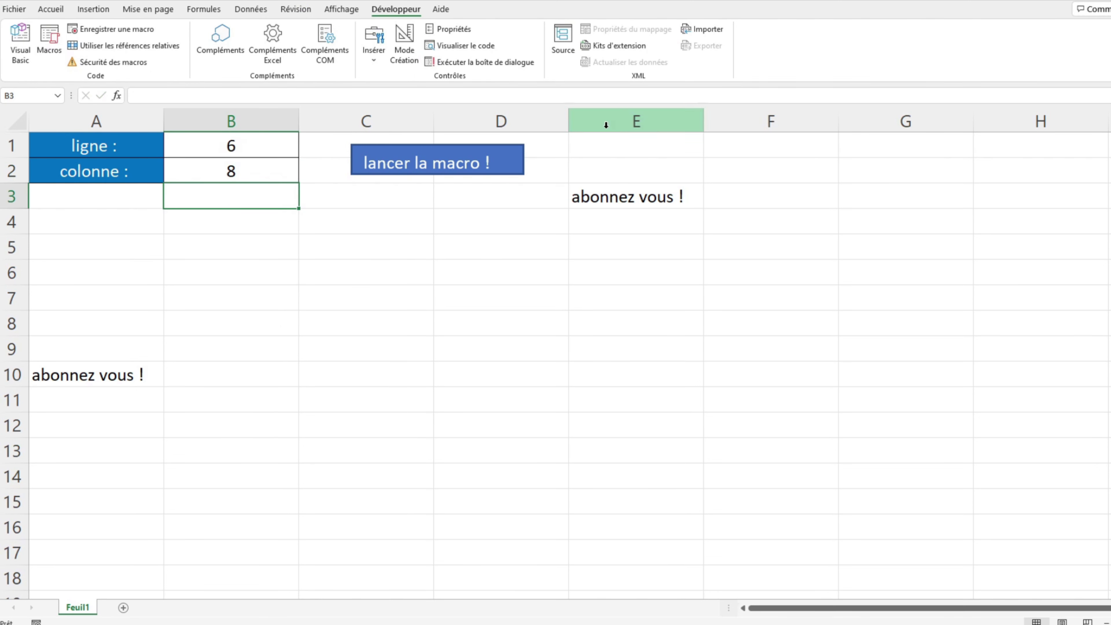
click(510, 170)
- Check the text in H6, then set inputs to 5 and 2 and run the button again
click(1010, 269)
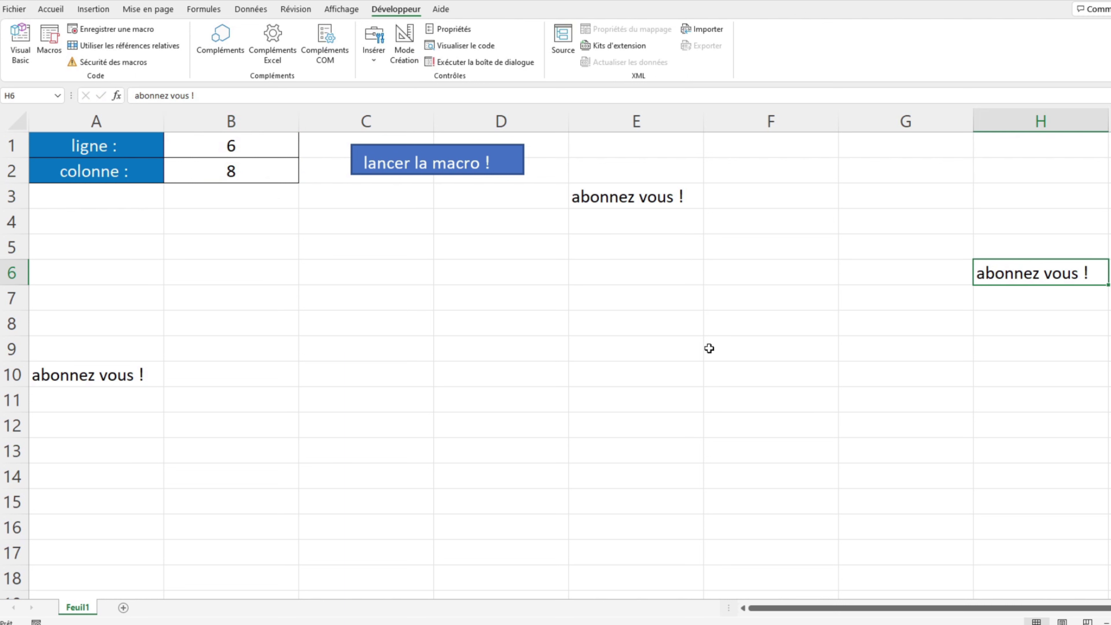
click(261, 150)
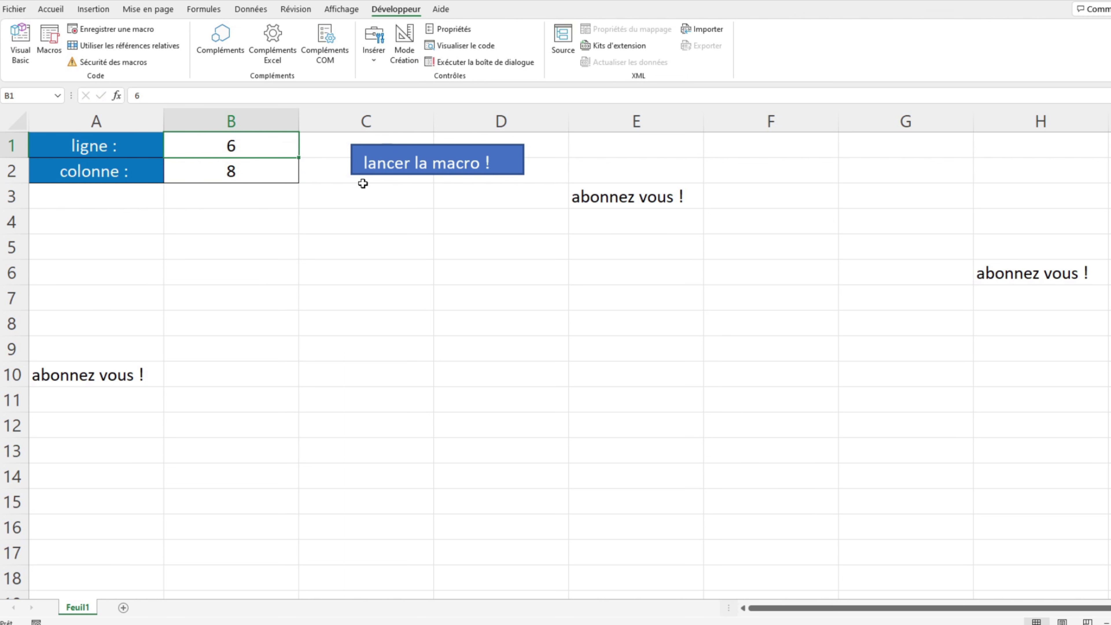
text(5)
key(Return)
text(2)
key(Return)
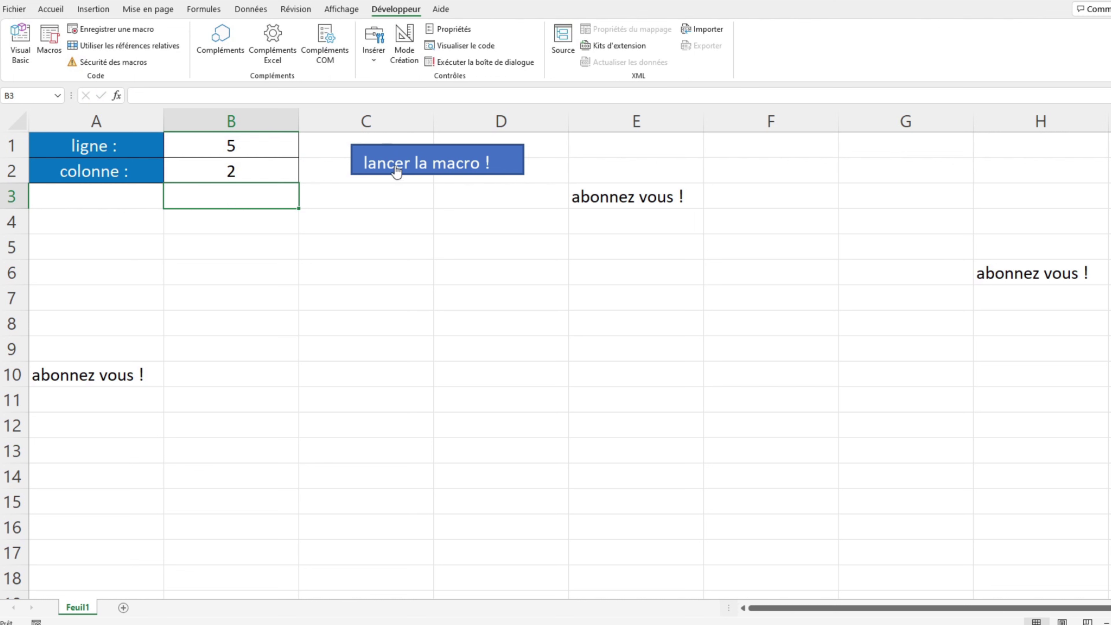
click(397, 172)
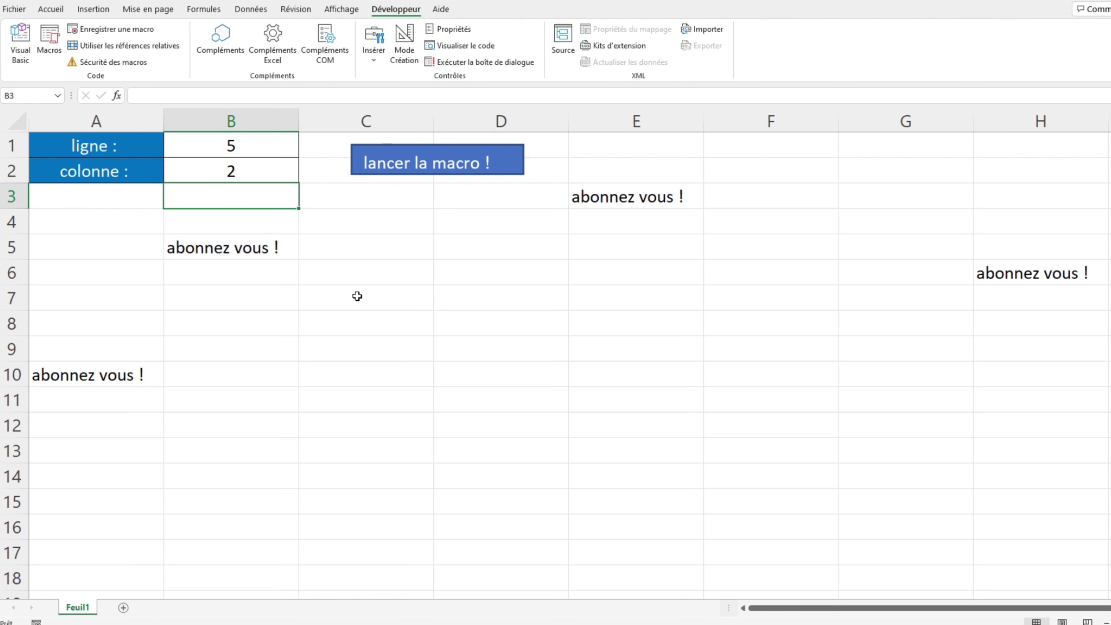